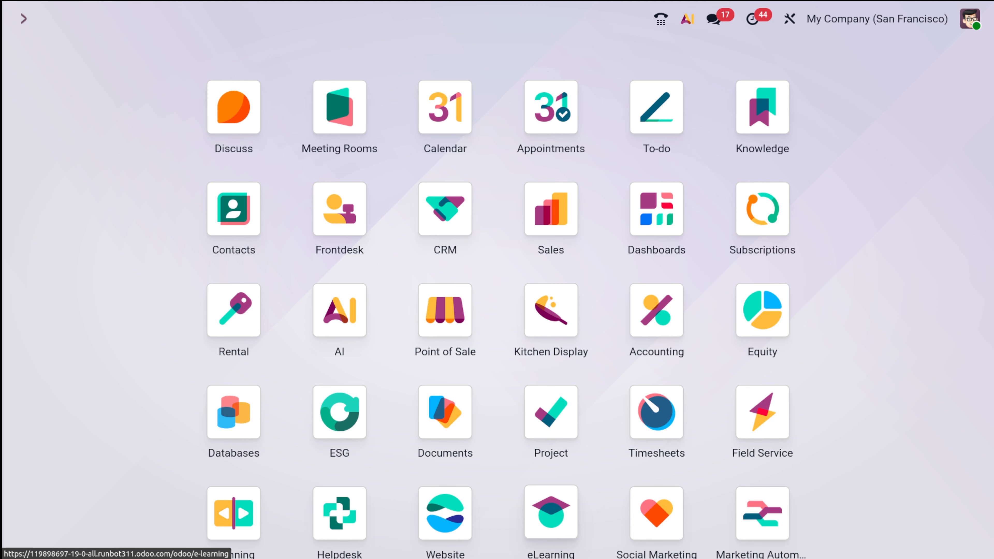
- Find and open the Manufacturing app, and enlarge the page display
type("ma")
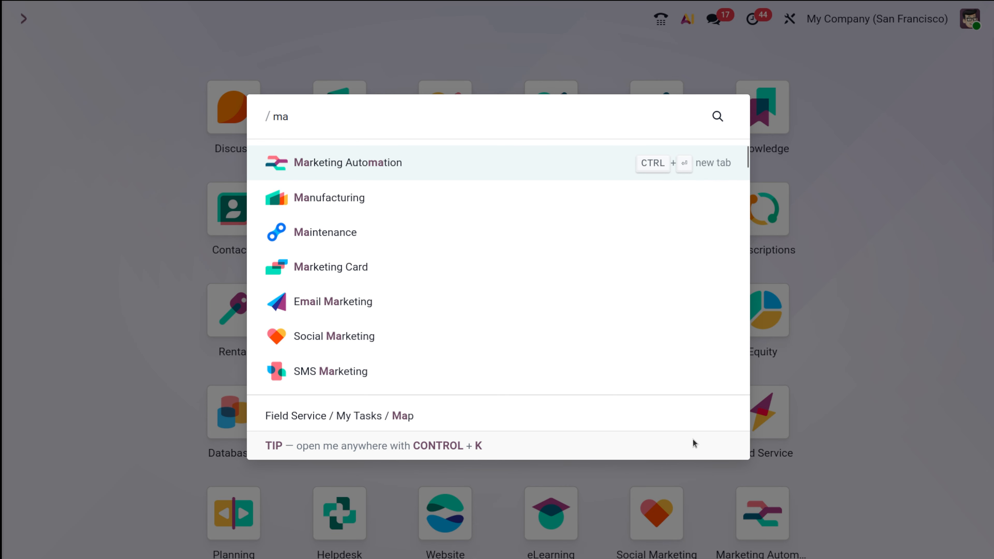
left_click(544, 212)
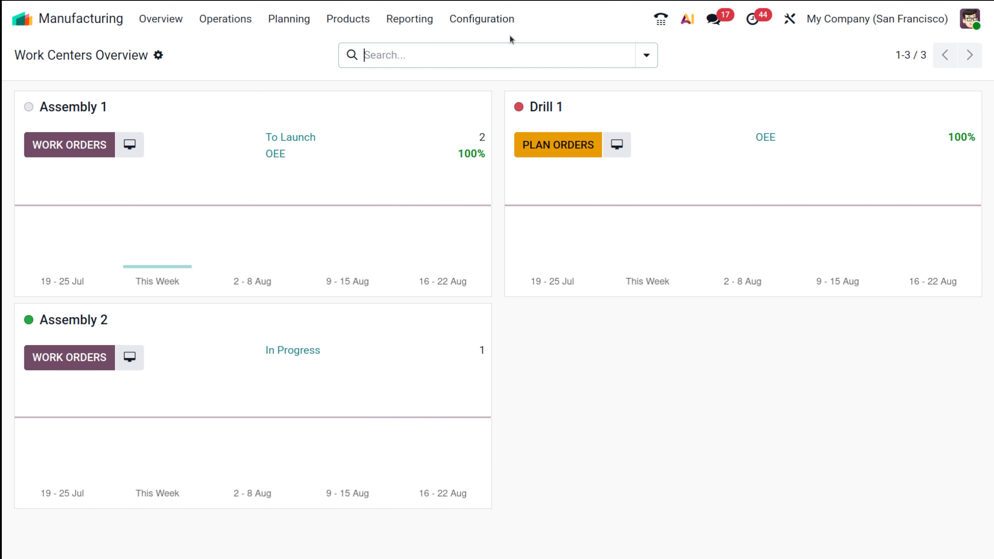
key("ctrl+plus")
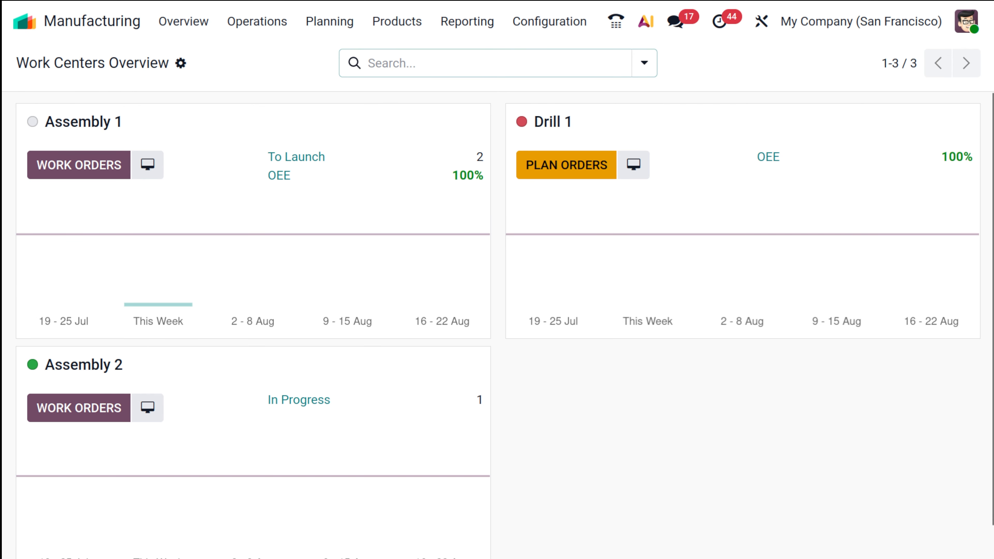
- Open the Manufacturing settings and check the Work Orders option under Operations
left_click(546, 27)
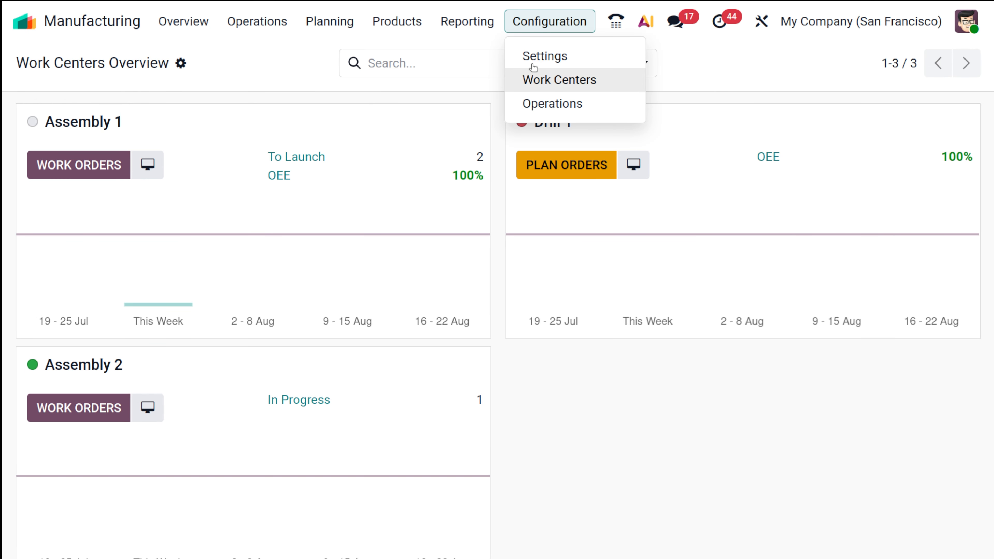
left_click(561, 55)
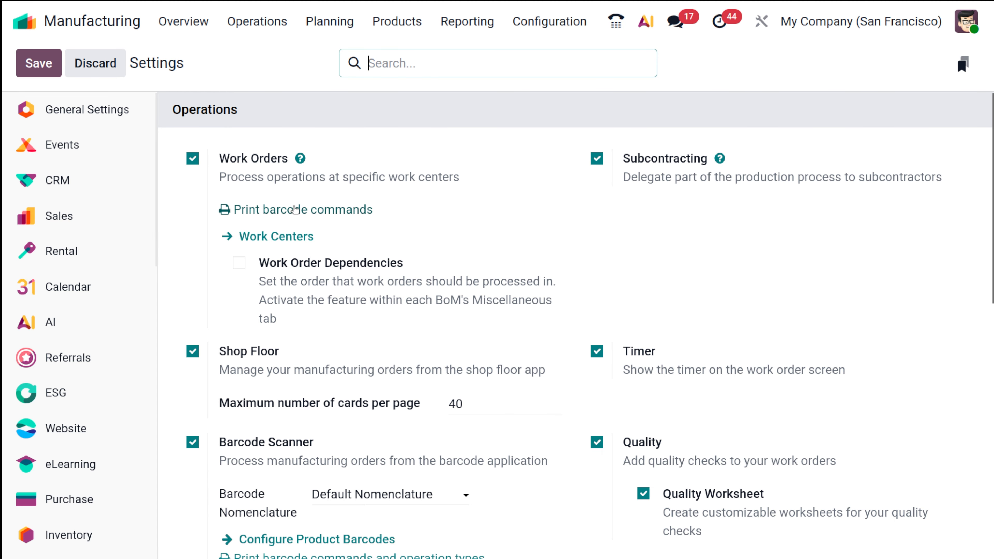
mouse_move(296, 208)
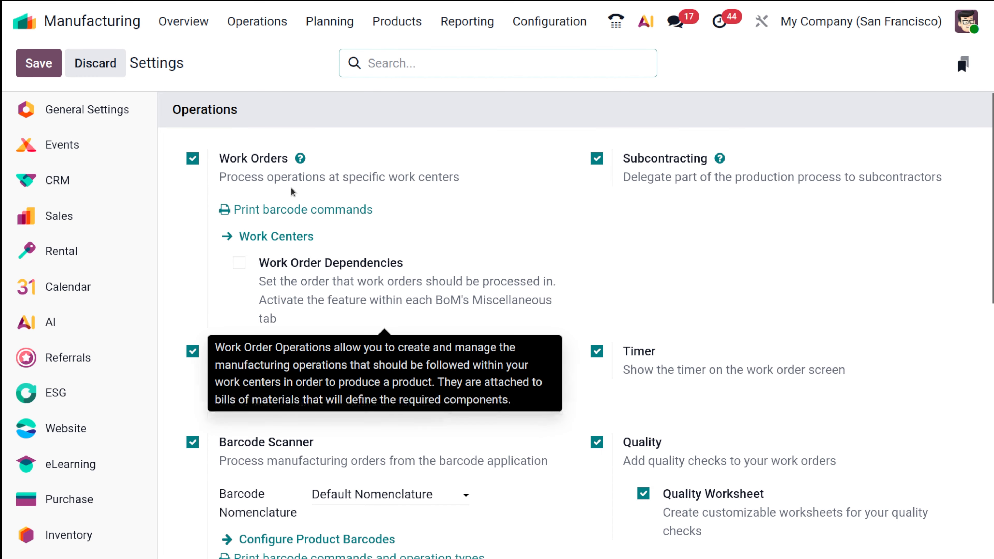
mouse_move(241, 168)
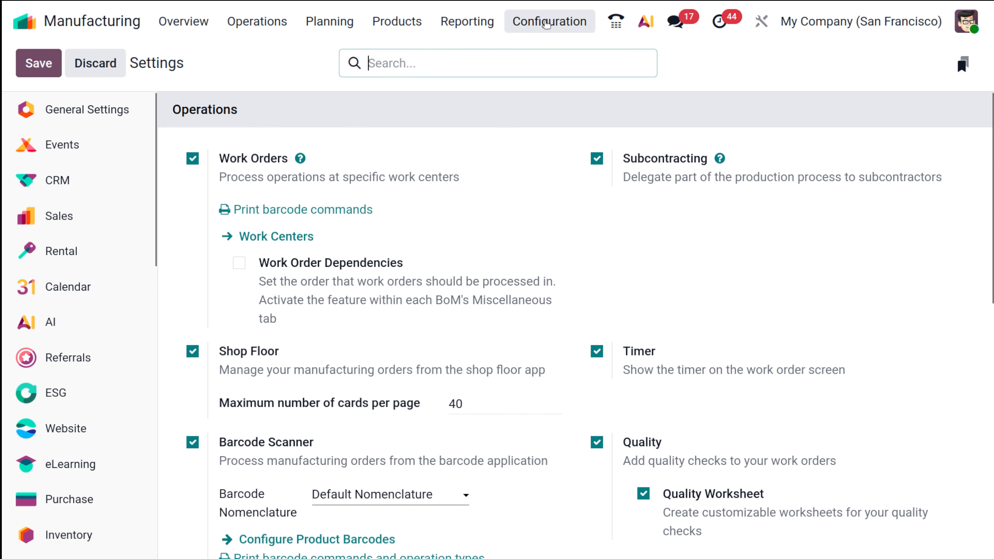
- Open the list of work centers from the Manufacturing configuration
left_click(565, 25)
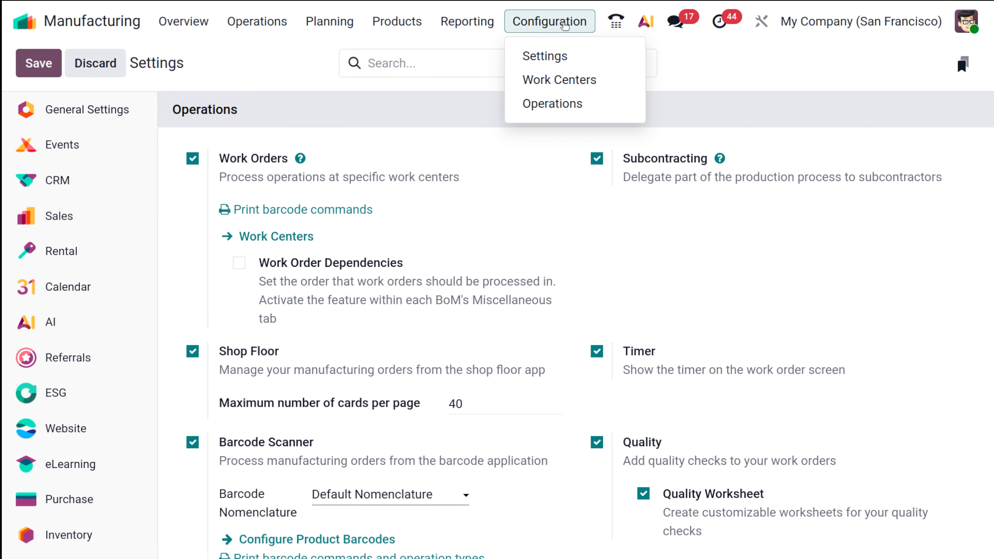
left_click(562, 79)
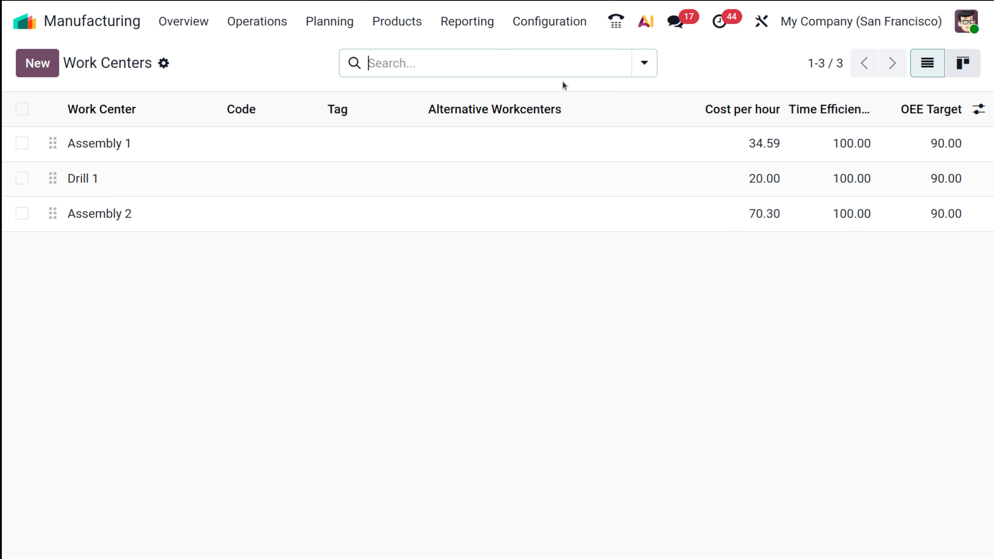
left_click(523, 25)
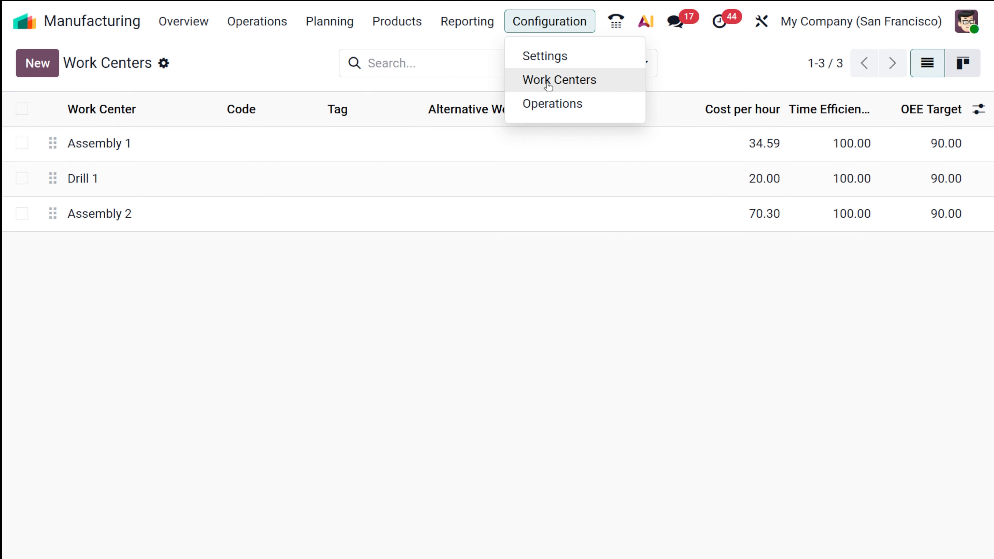
left_click(233, 74)
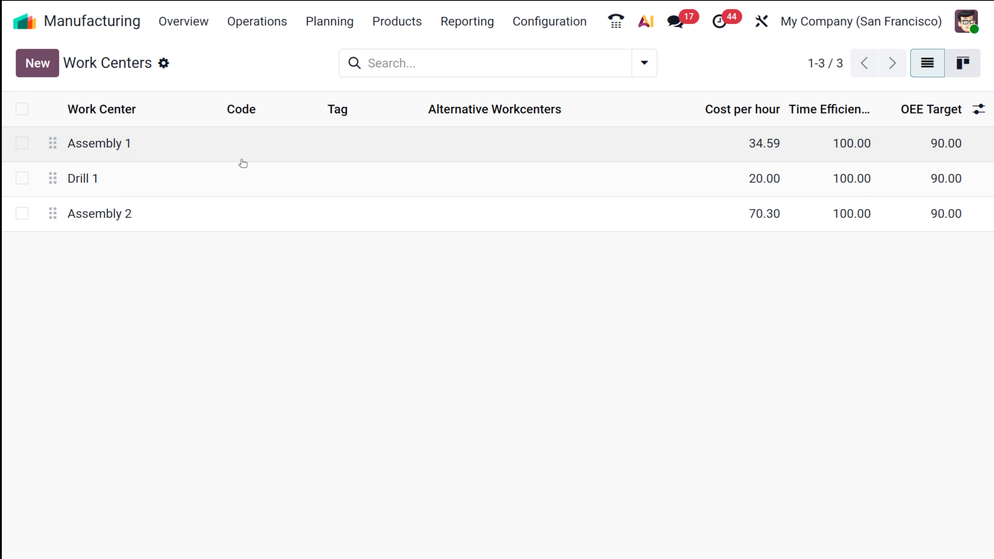
- Create a new work center and name it Assembly line 1
left_click(31, 66)
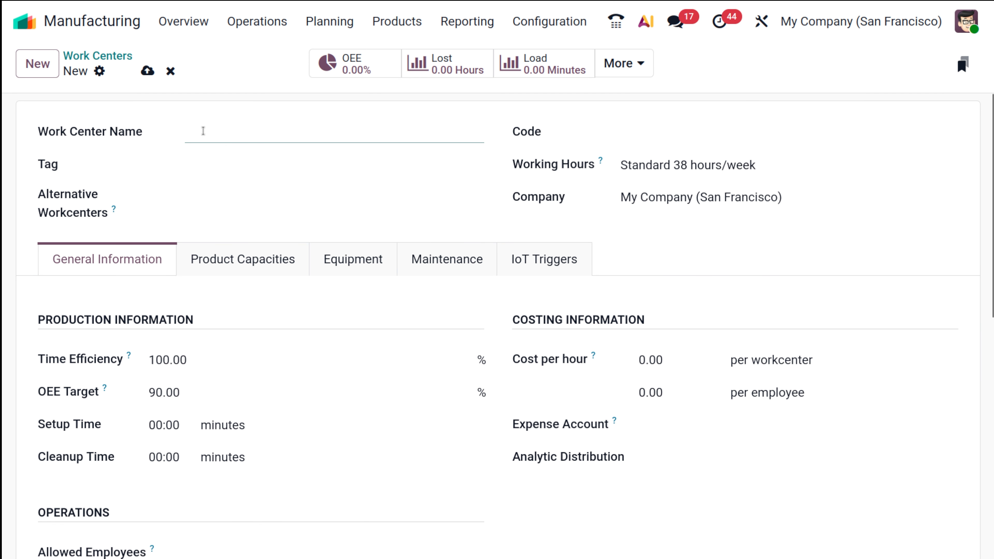
scroll(507, 291, "down", 3)
scroll(508, 291, "up", 3)
type("Assembly")
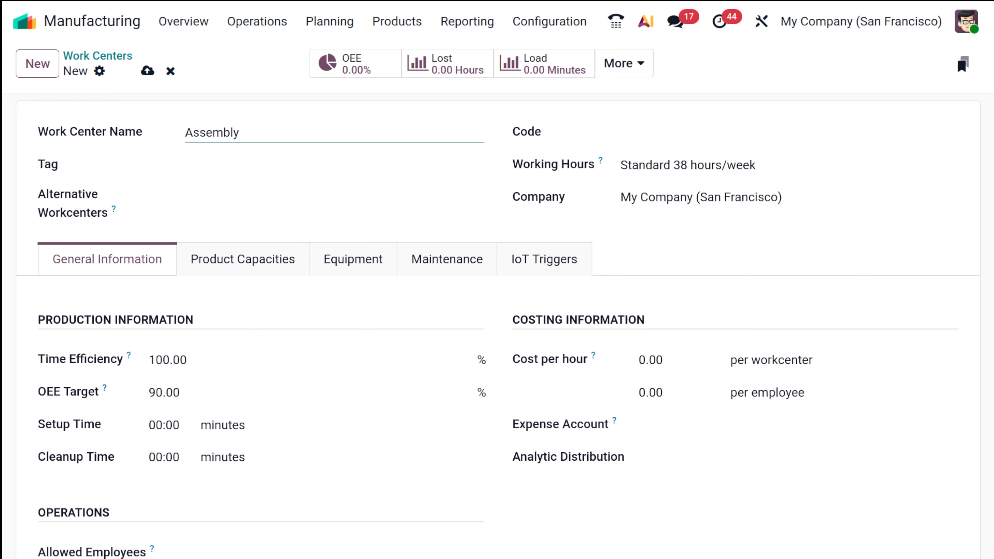
type(" line 1")
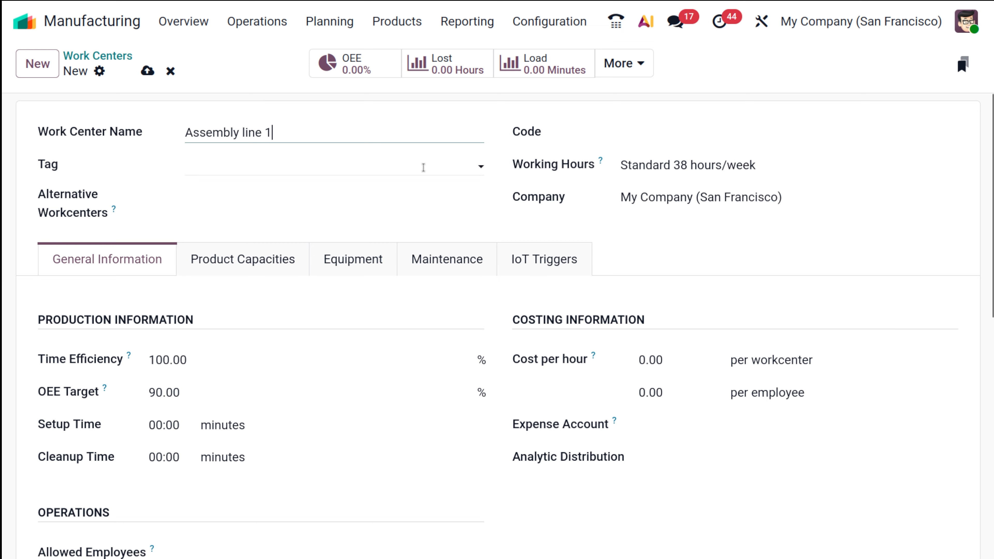
- Set the work center's code to AL-01 and give it the assembly tag, leaving alternative work centers empty
left_click_drag(604, 125, 673, 117)
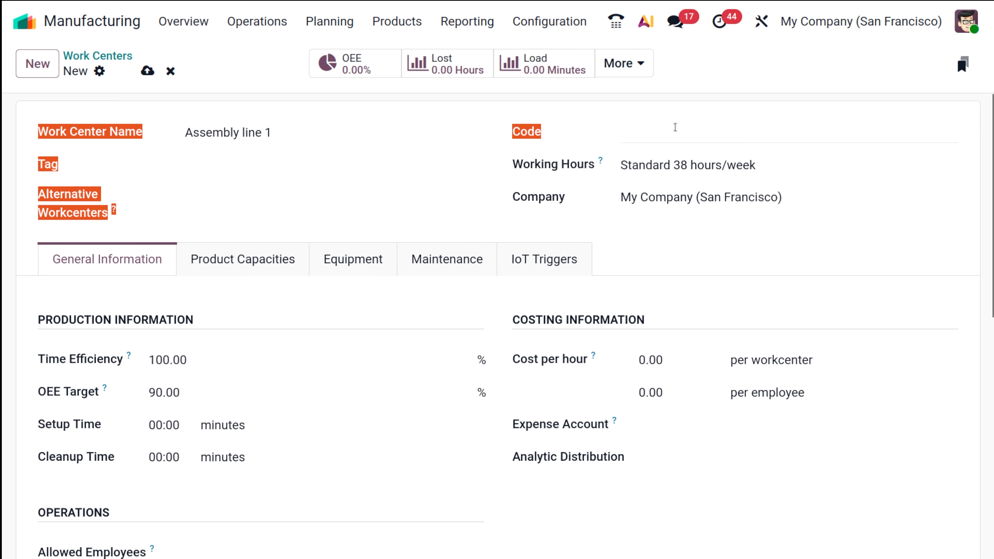
left_click(675, 128)
type("A")
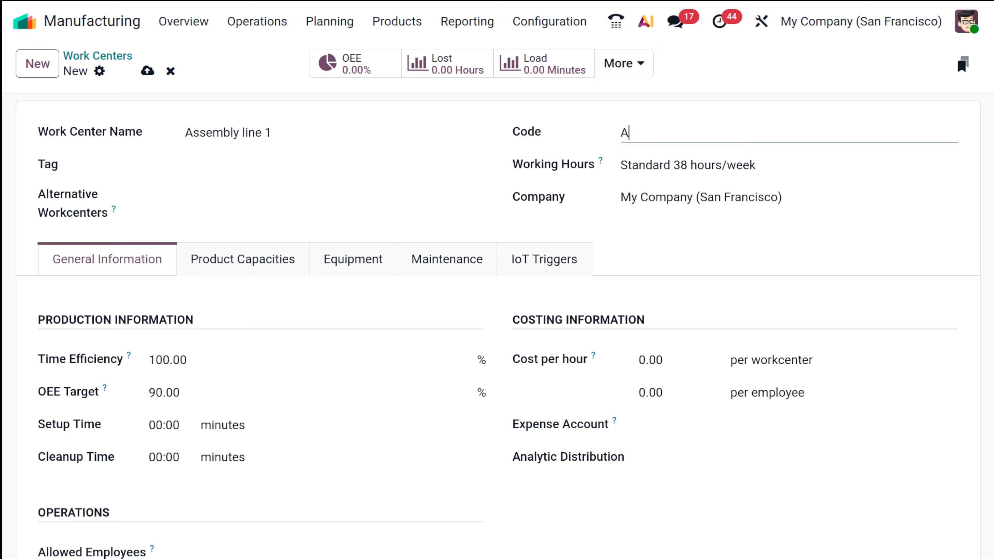
type("L-01")
left_click(309, 159)
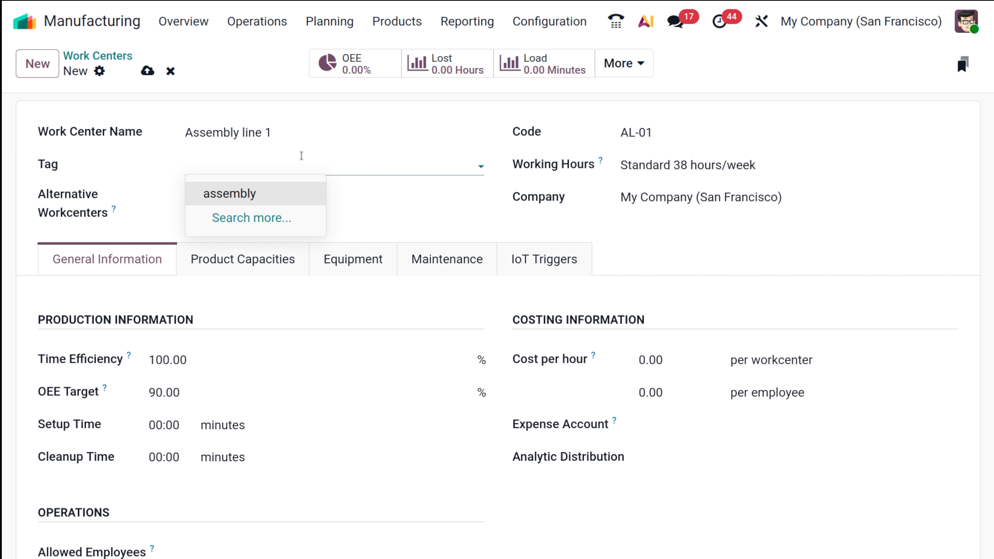
left_click(250, 193)
left_click(252, 188)
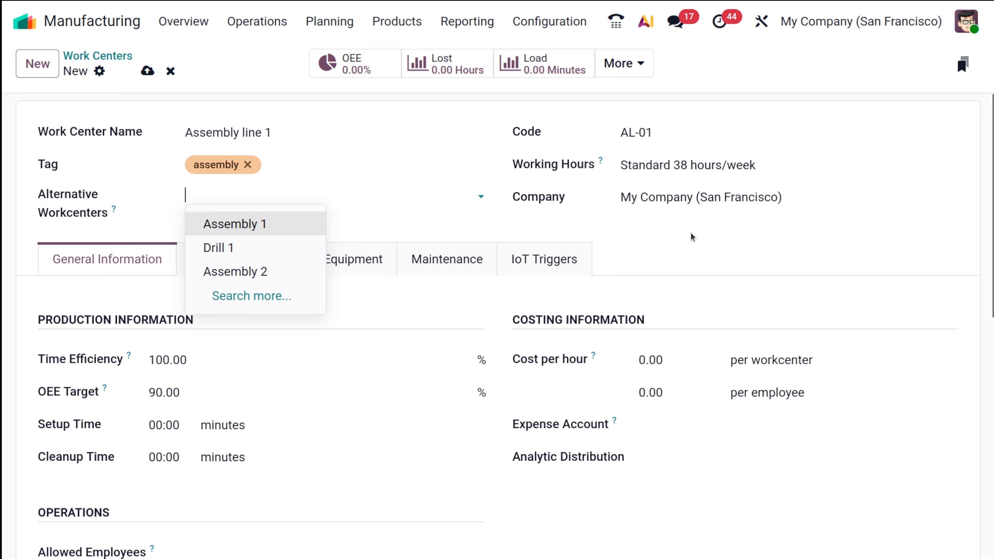
left_click(647, 272)
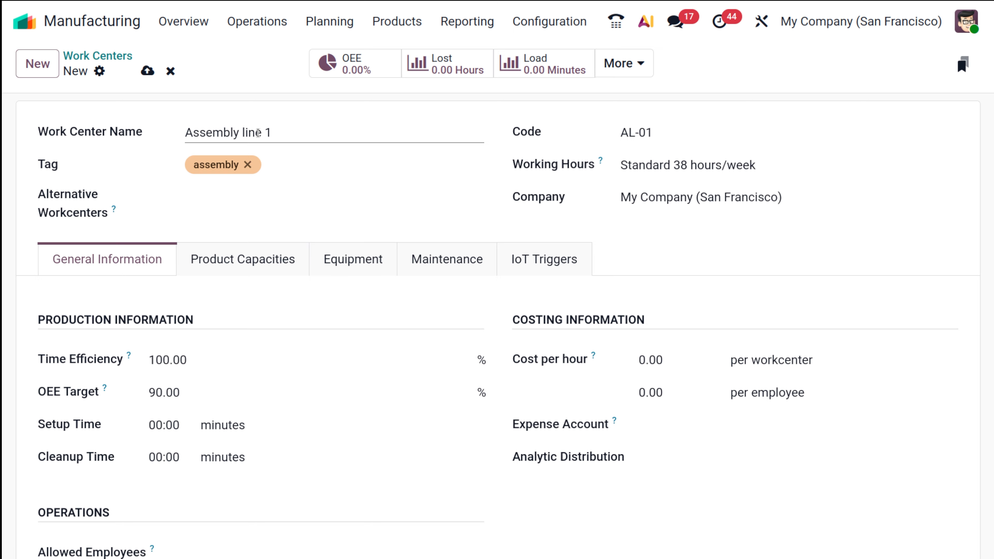
- Review the work center's general information, product capacities, equipment and maintenance details, and return to the general information
scroll(170, 351, "down", 2)
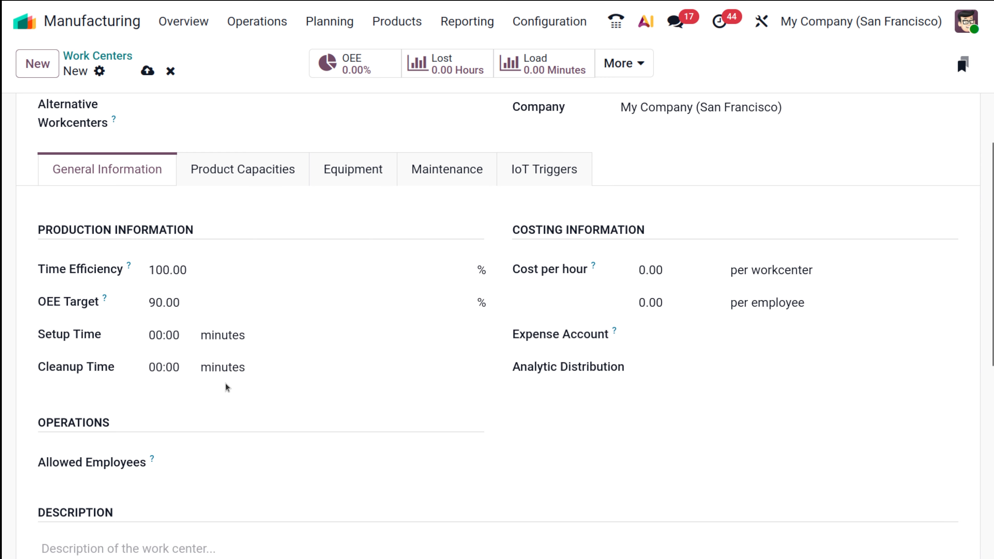
scroll(202, 237, "up", 2)
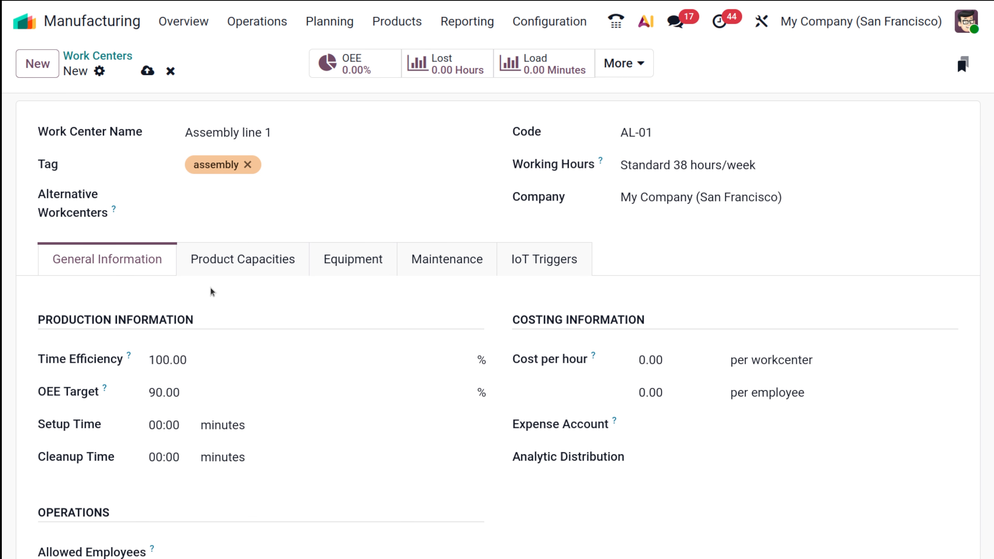
scroll(263, 416, "down", 6)
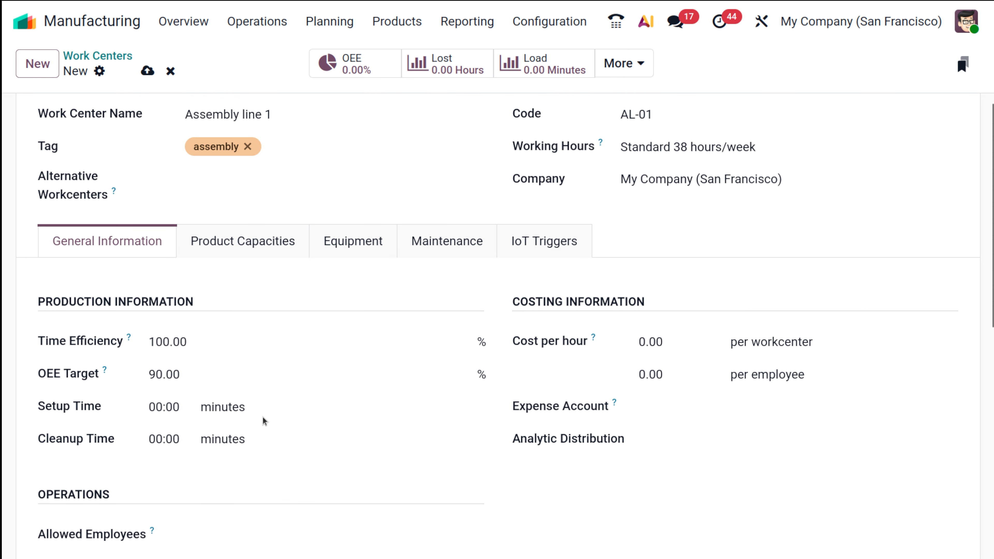
scroll(263, 416, "up", 4)
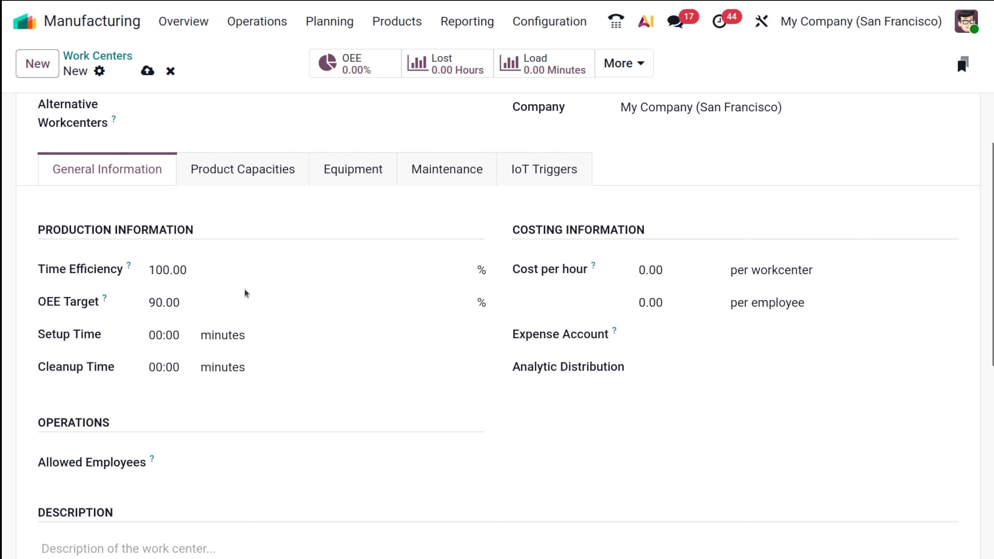
left_click(250, 166)
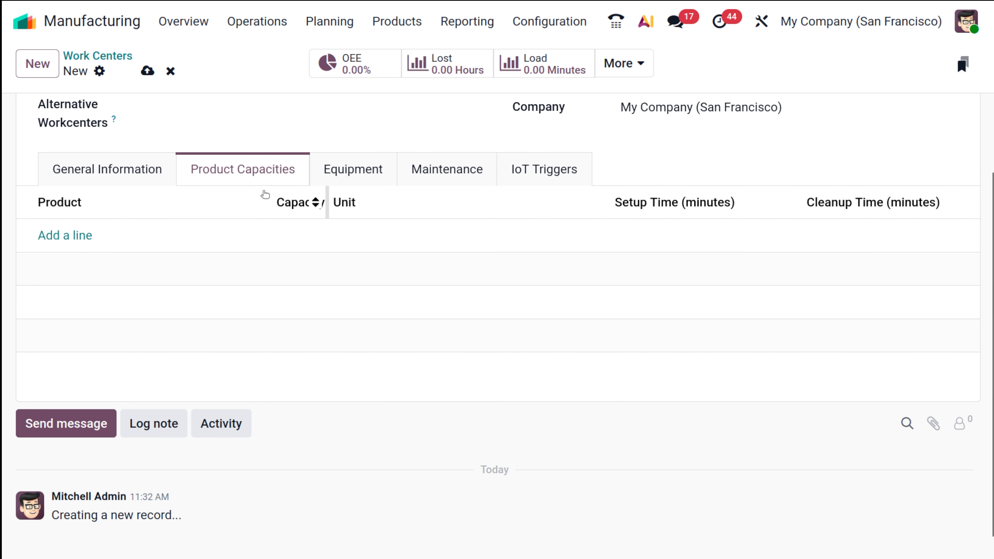
left_click(354, 168)
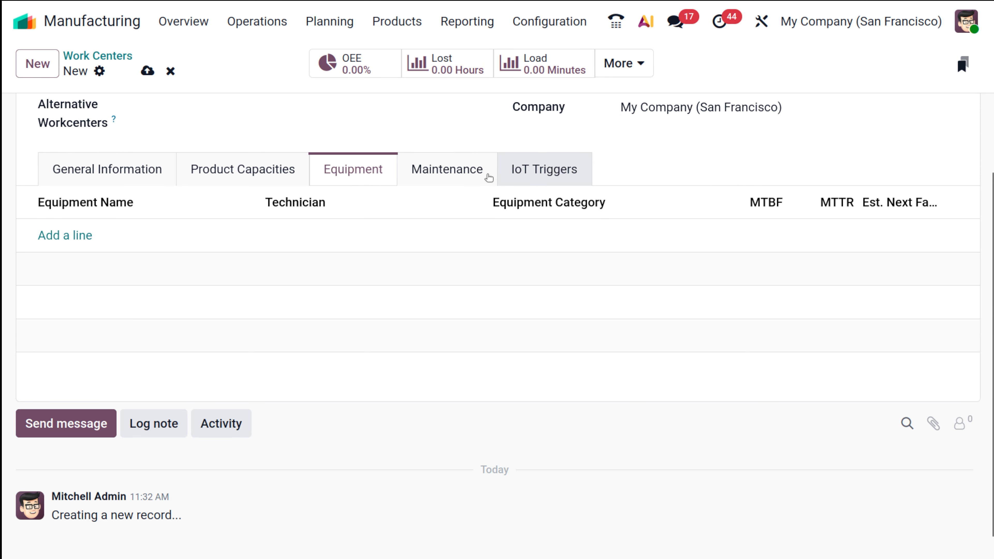
left_click(482, 175)
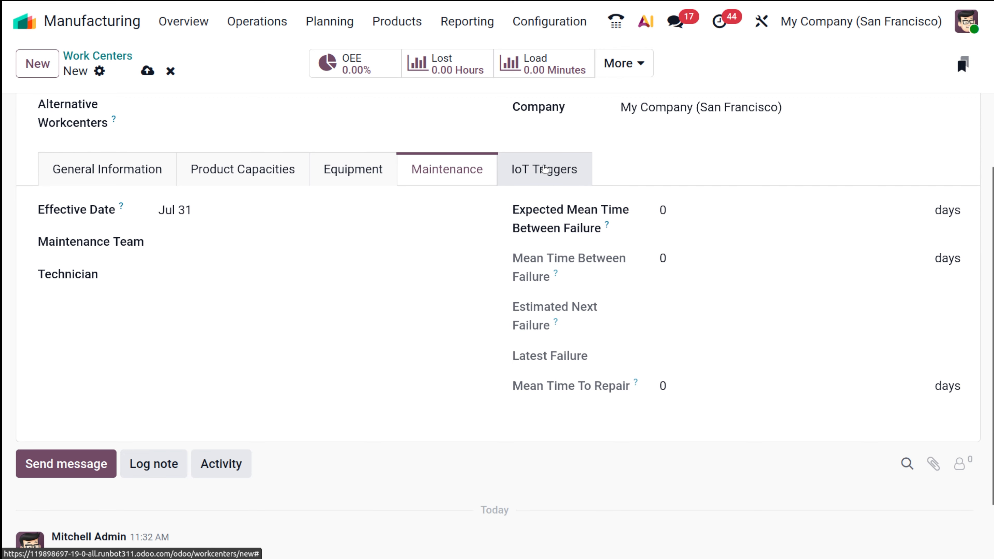
scroll(461, 255, "up", 2)
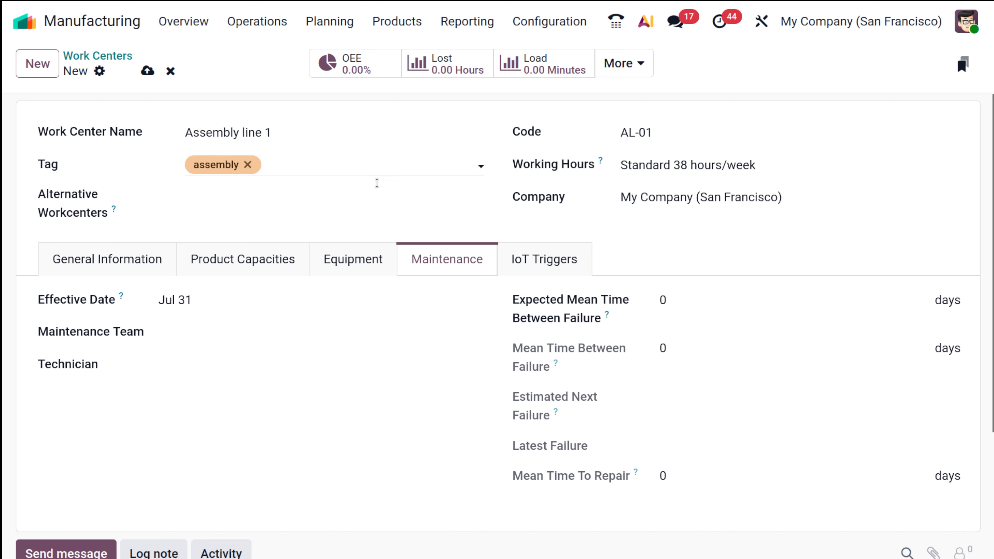
left_click(126, 250)
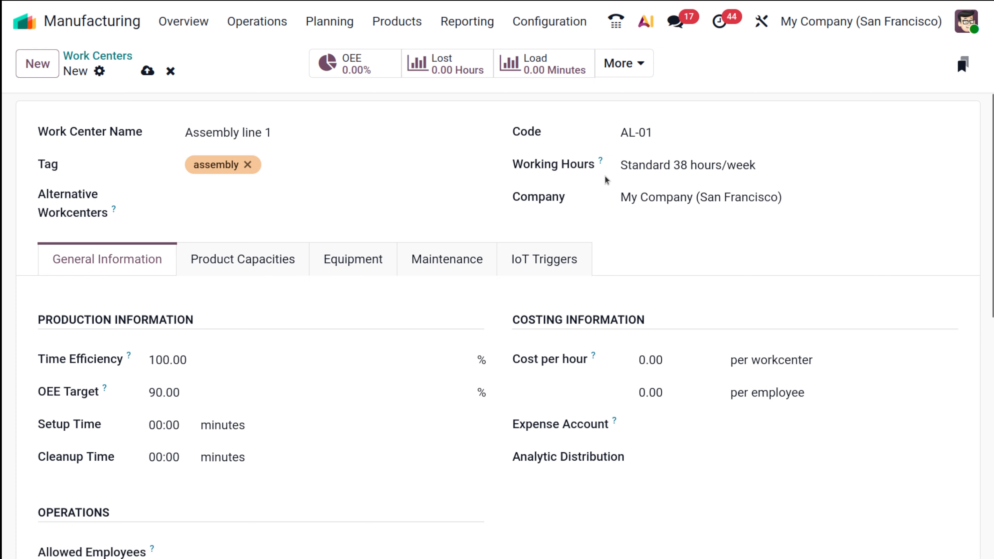
- Set the work center's working hours to Standard 40 hours/week and save the record
left_click(746, 166)
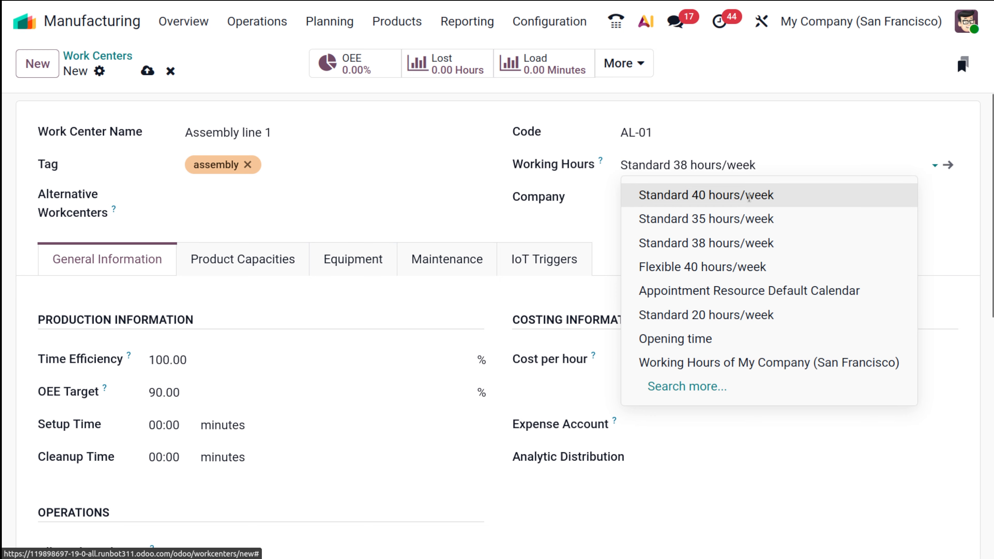
left_click(748, 195)
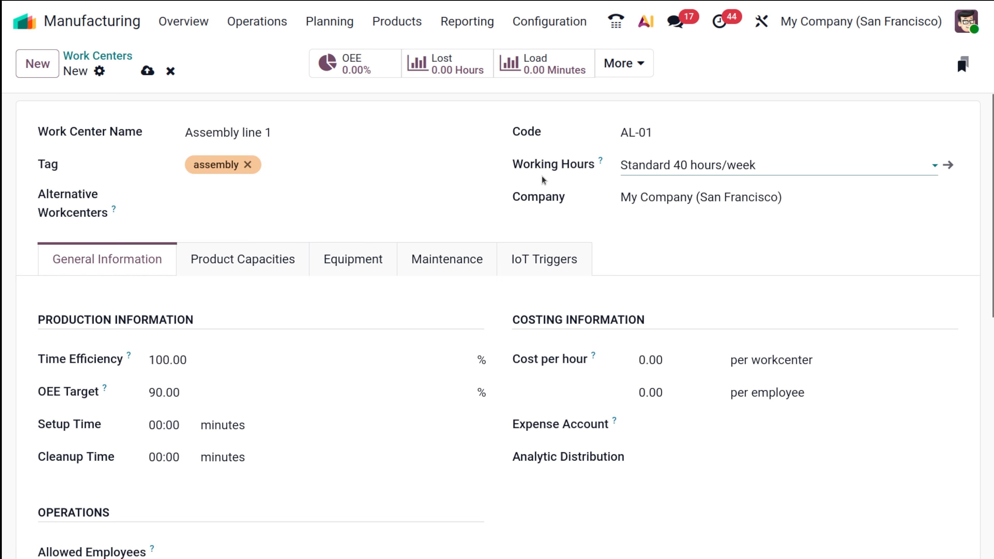
left_click(148, 71)
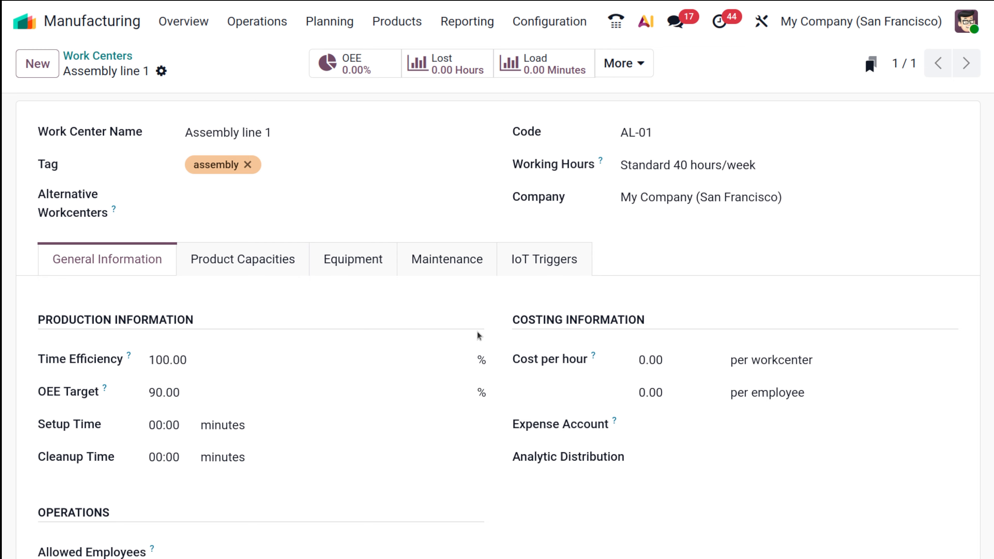
- Set the cost per hour to 500 per workcenter and 500 per employee
left_click(670, 354)
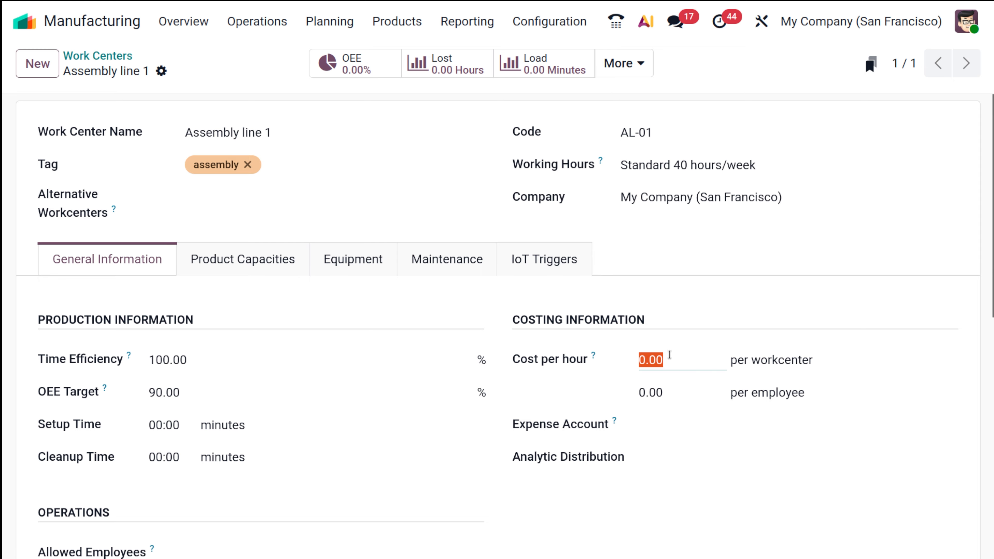
type("5")
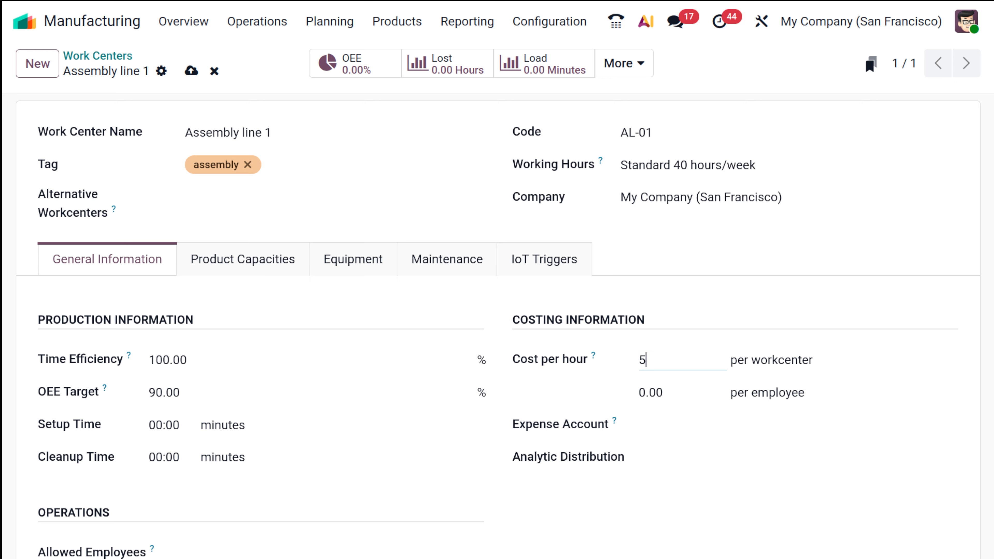
type("00")
left_click(666, 390)
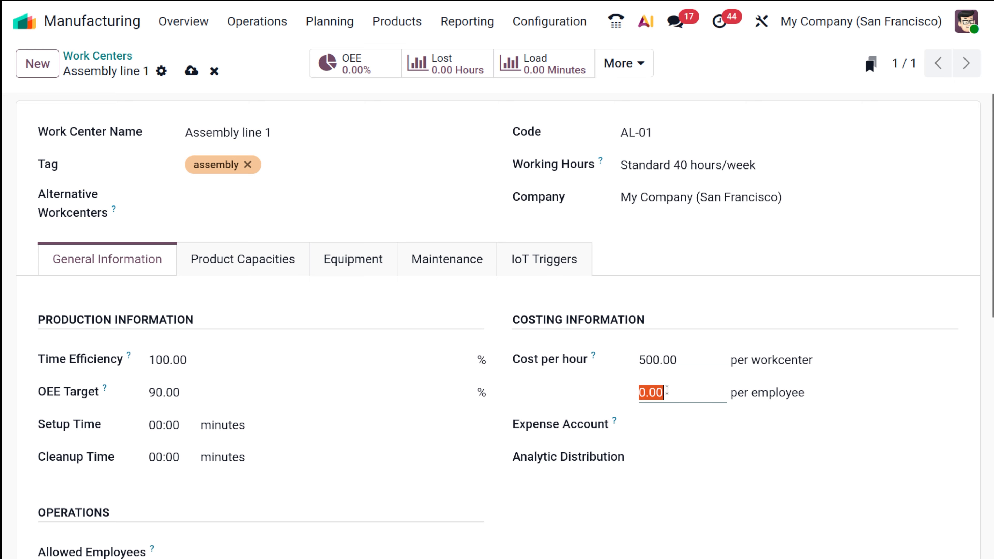
type("500")
left_click(568, 493)
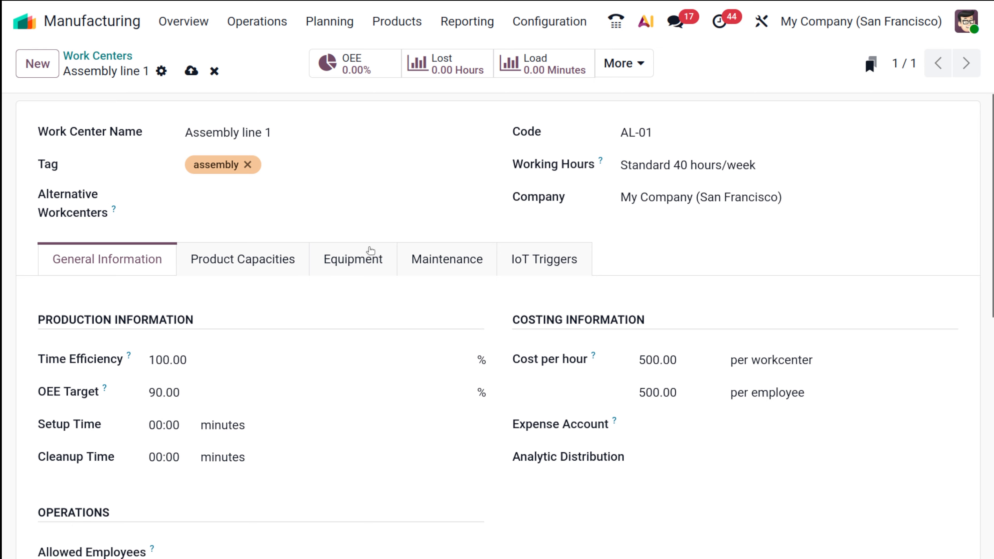
- Save the Assembly line 1 work center and open the list of manufacturing operations
left_click(198, 72)
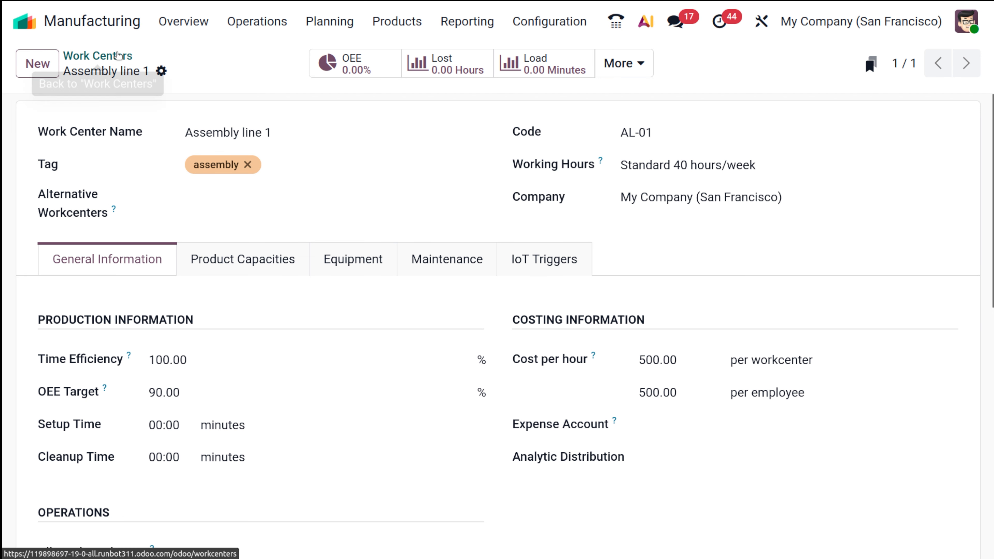
left_click(115, 55)
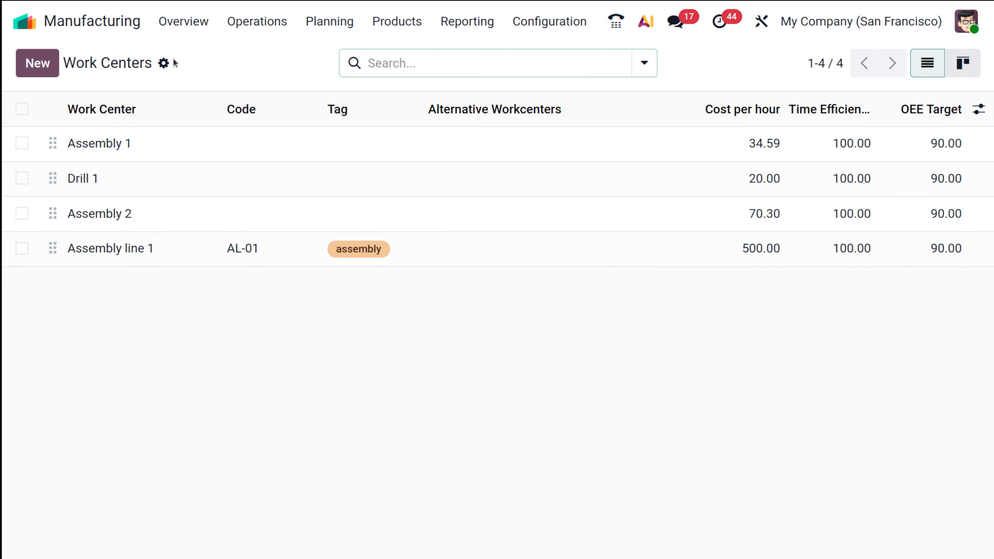
left_click(545, 22)
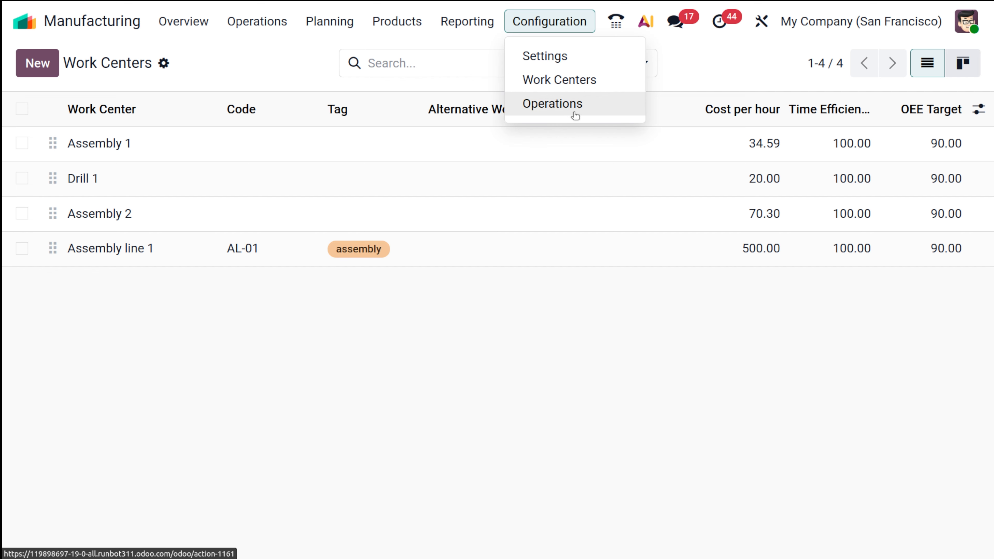
left_click(573, 105)
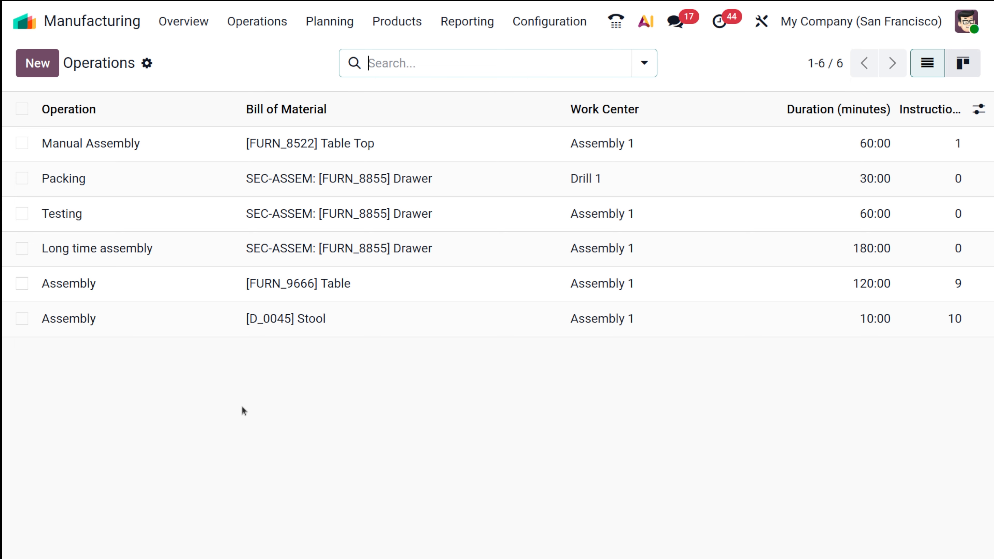
left_click(49, 52)
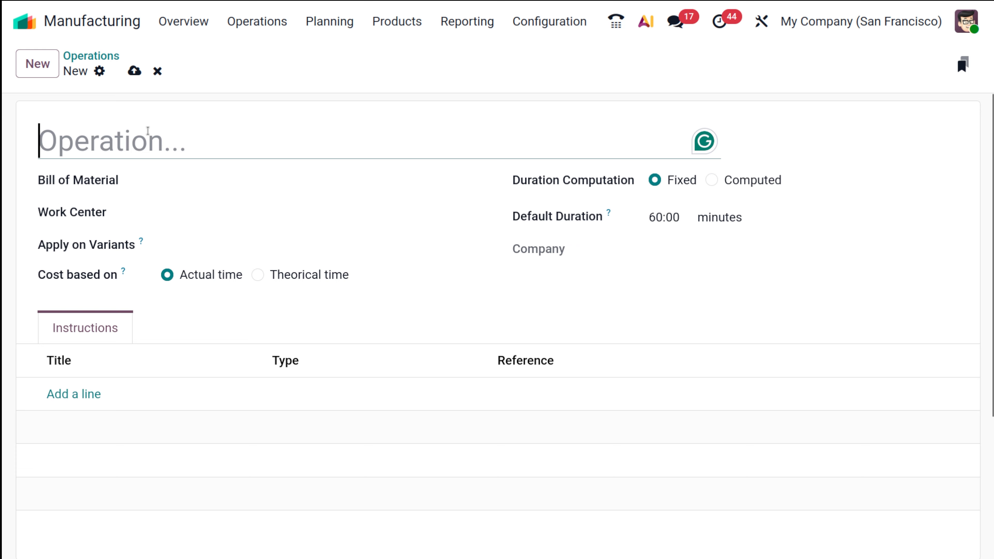
type("ertyhjk")
left_click(267, 219)
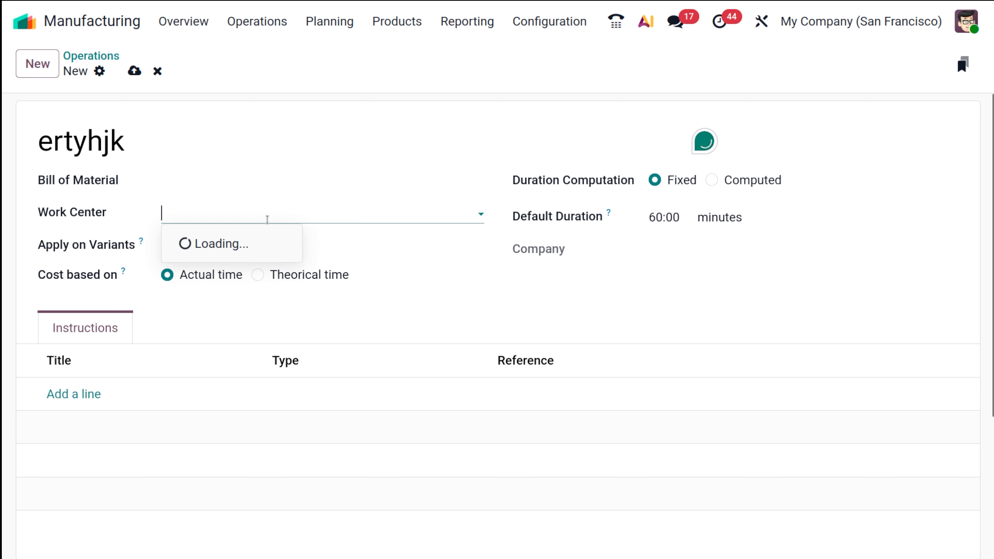
left_click(244, 178)
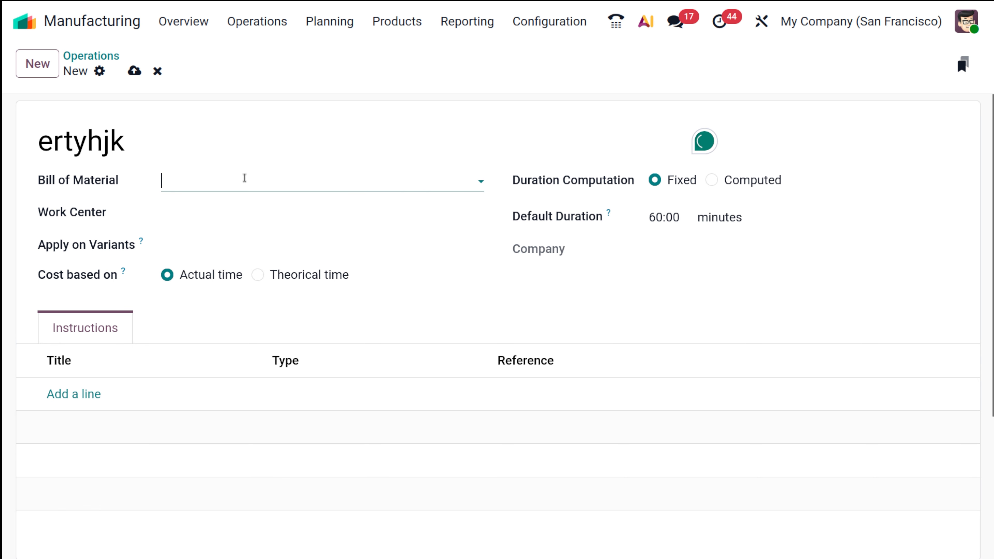
left_click(238, 229)
left_click(232, 208)
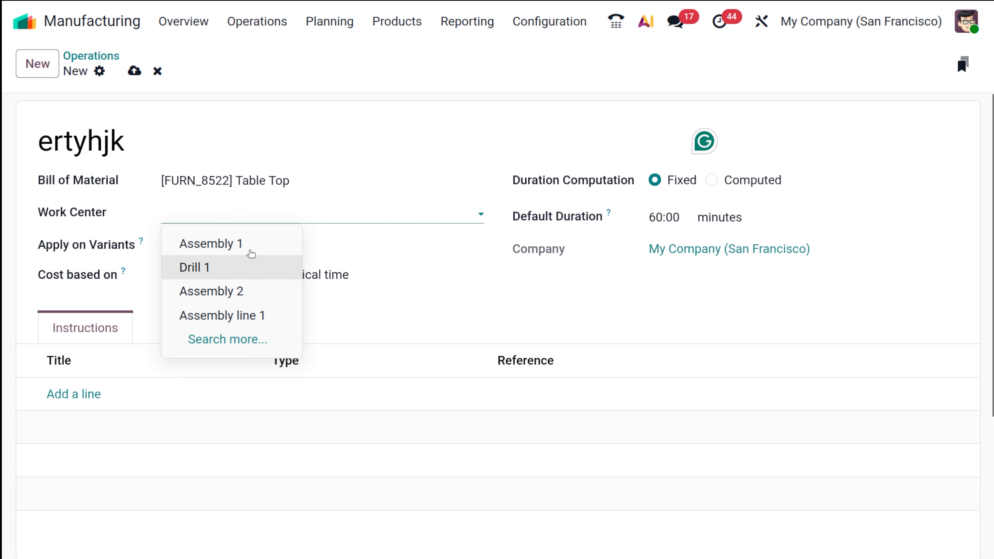
left_click(157, 71)
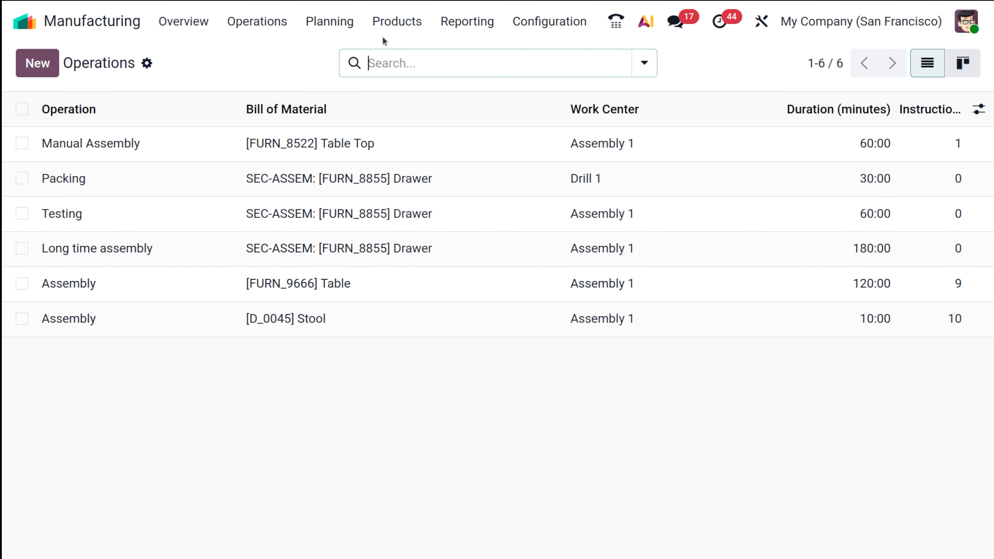
- Create a new product named Office chair, save it and mark it as a favorite
left_click(397, 21)
left_click(409, 57)
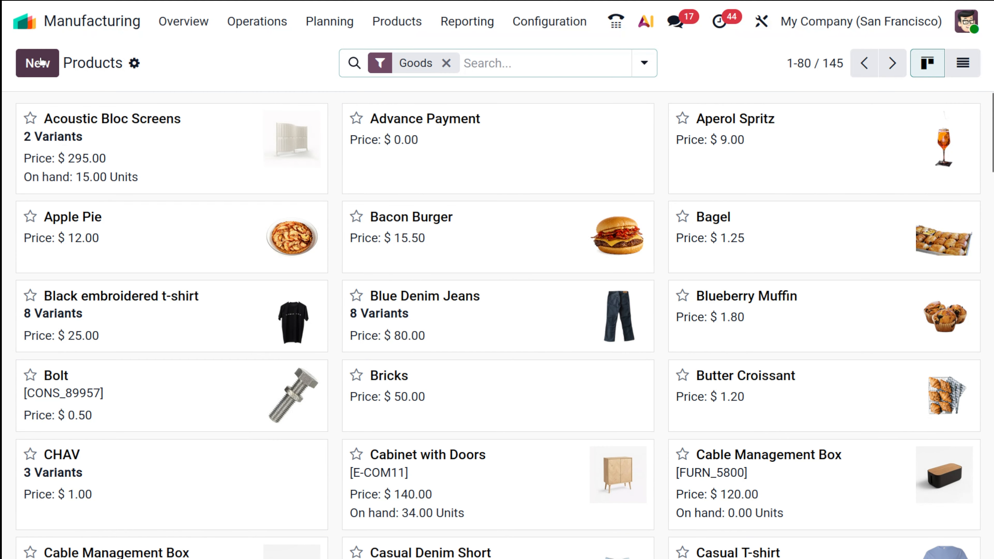
left_click(39, 60)
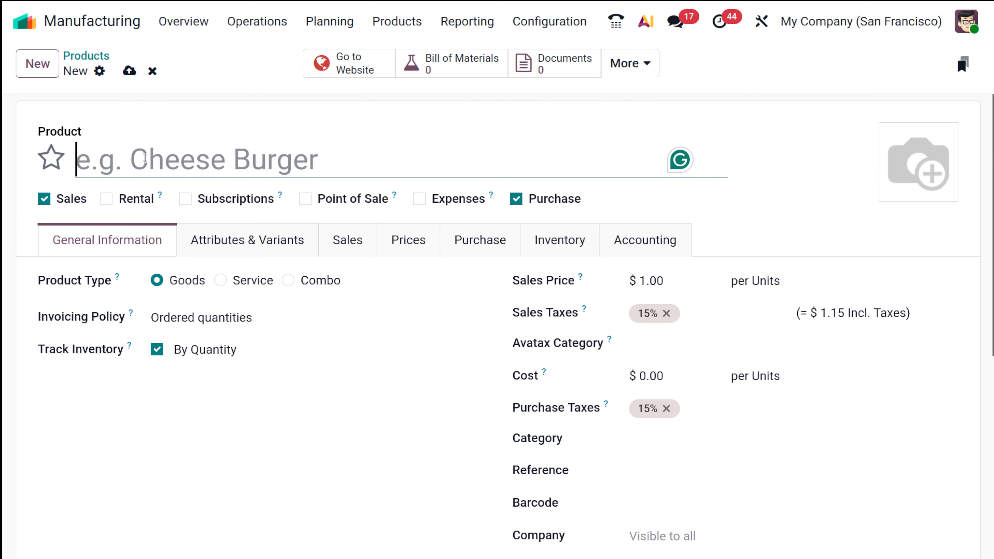
type("Of")
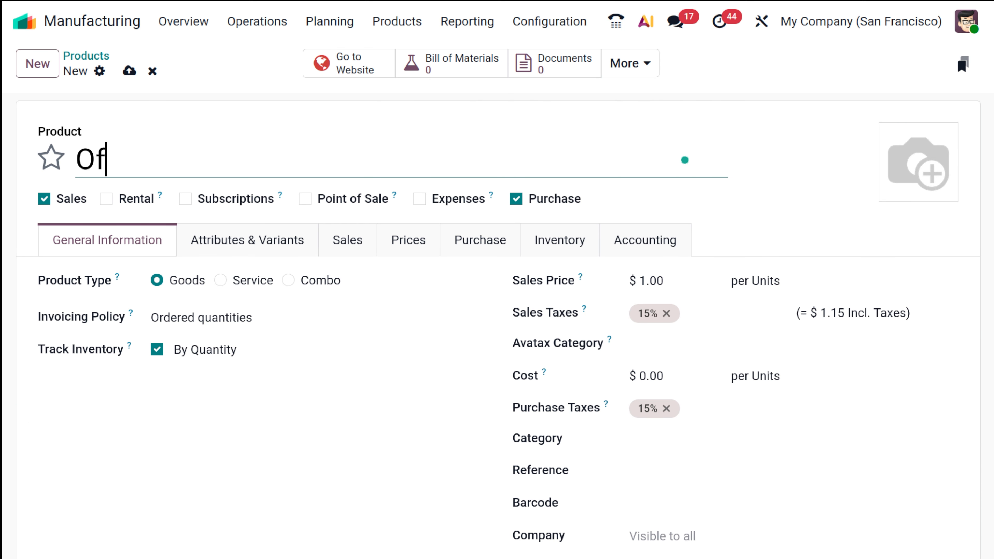
type("fice cha")
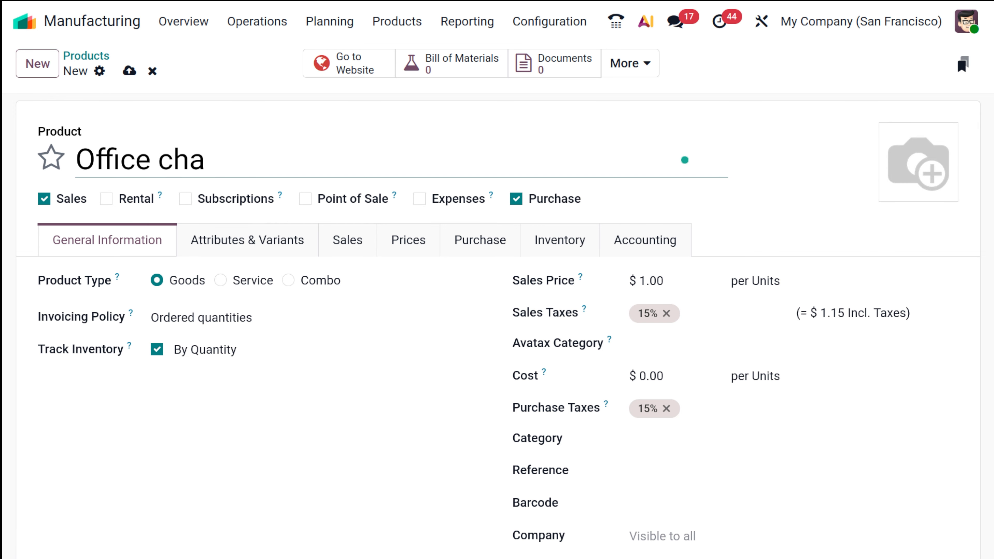
type("ir")
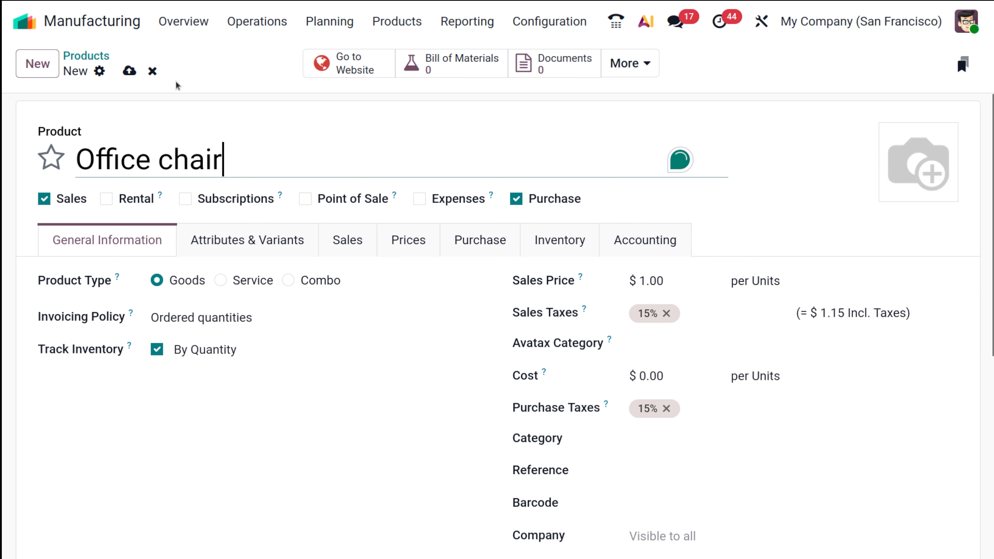
left_click(129, 71)
left_click(51, 157)
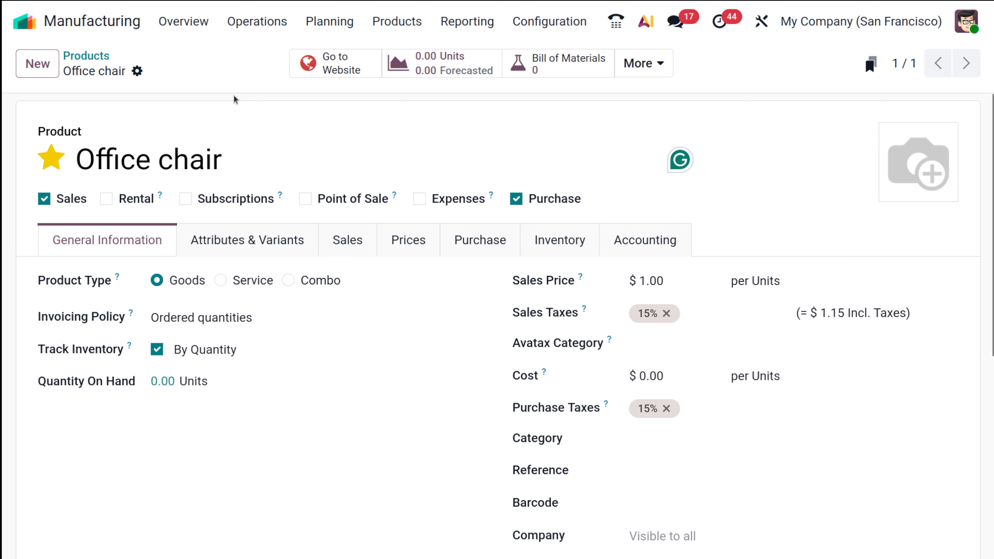
- Start a new bill of materials for the Office chair and add the Screw (CONS_25630) as its first component
left_click(541, 74)
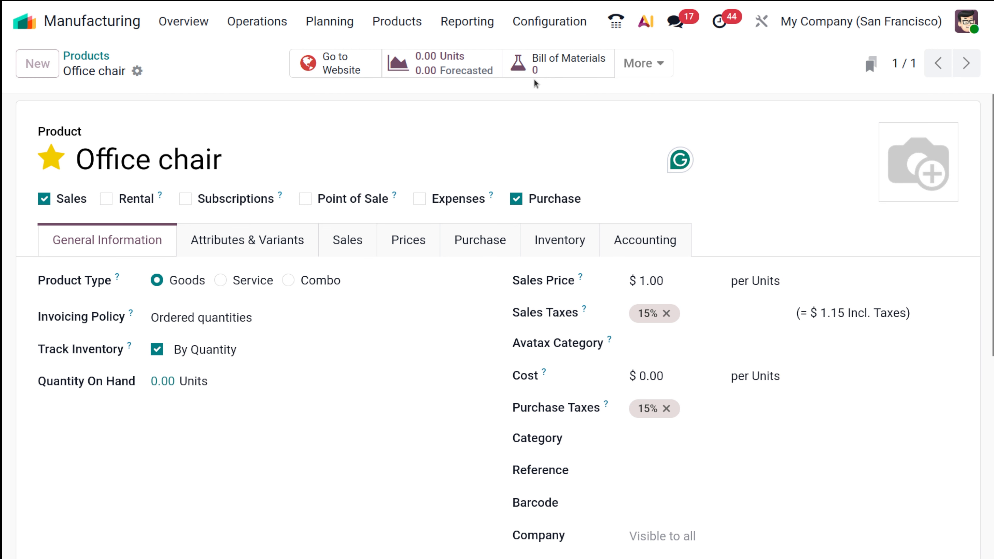
left_click(39, 55)
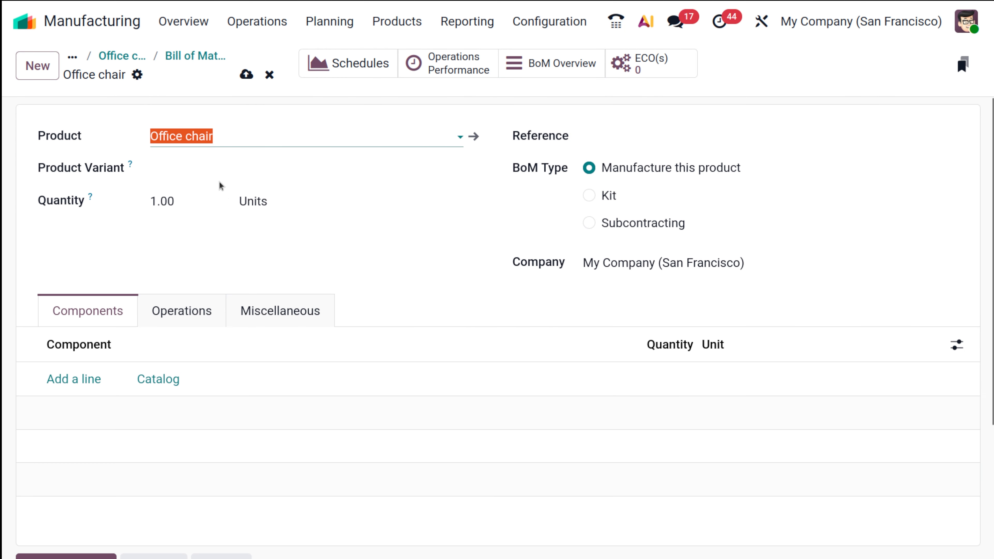
left_click(73, 379)
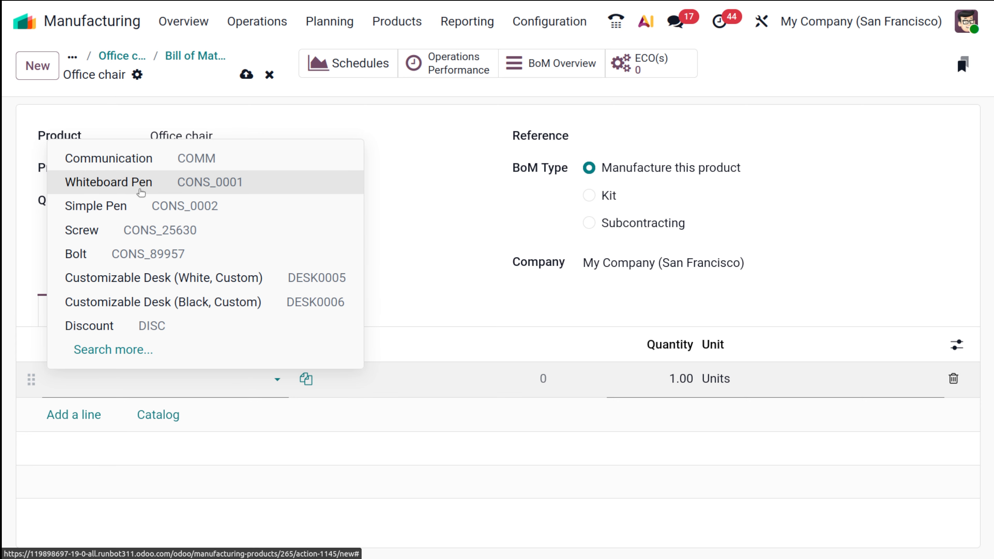
type("scre")
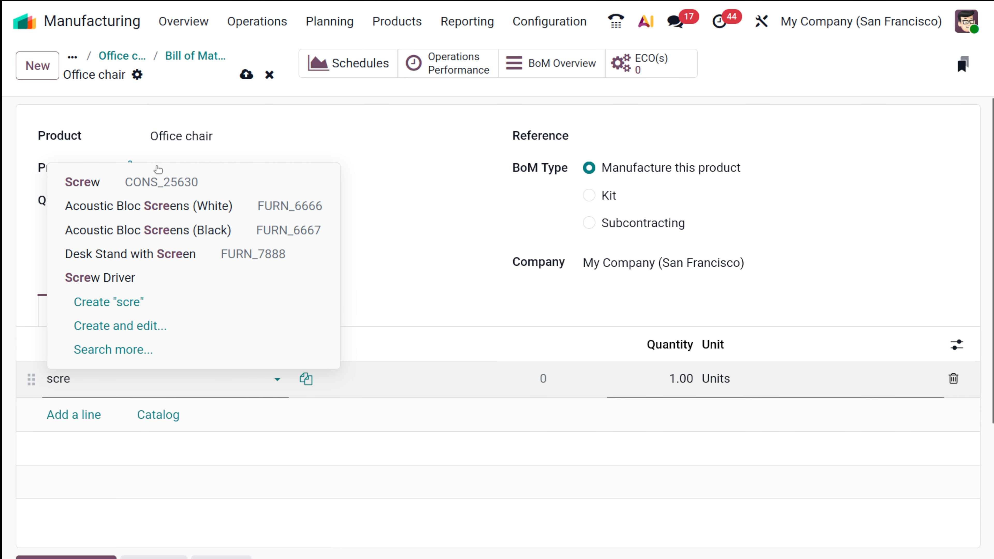
left_click(158, 182)
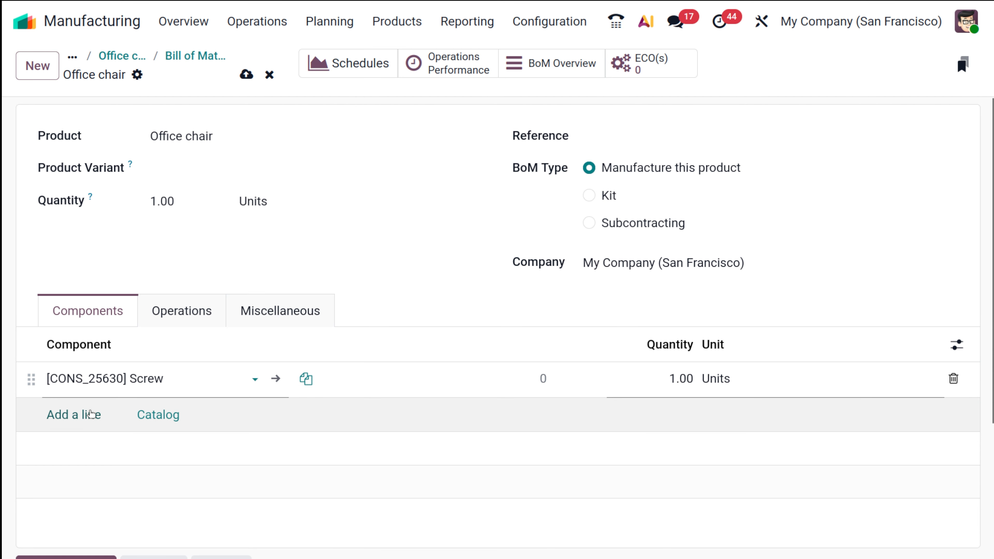
- Add Wood Panel (FURN_7023) and Bolt (CONS_89957) as further components of the bill of materials
left_click(90, 414)
type("w")
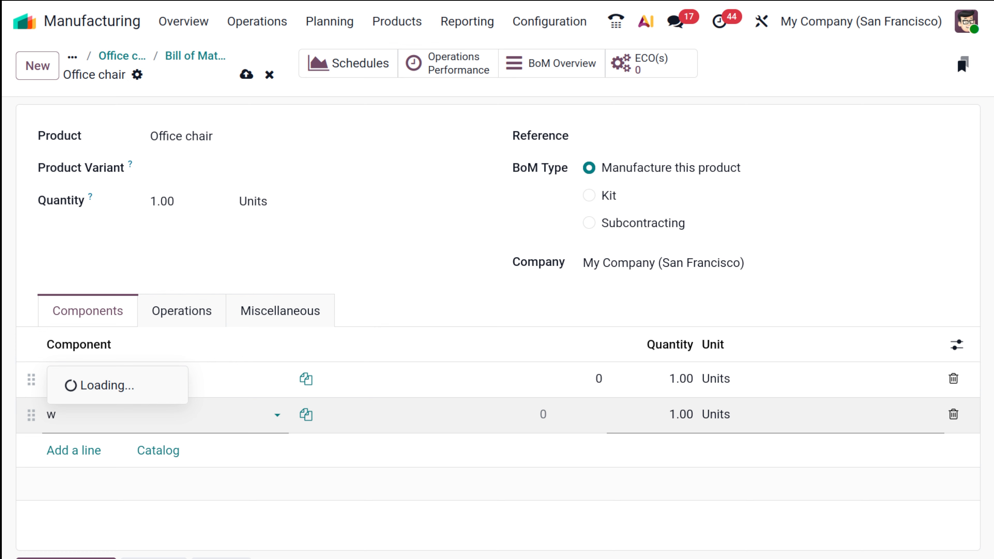
type("ood")
left_click(135, 316)
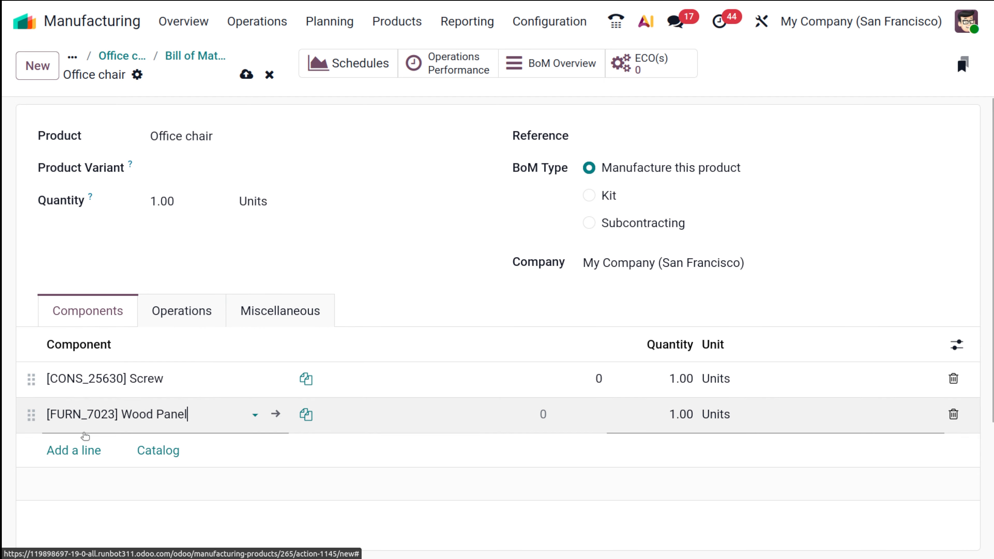
left_click(83, 450)
type("b")
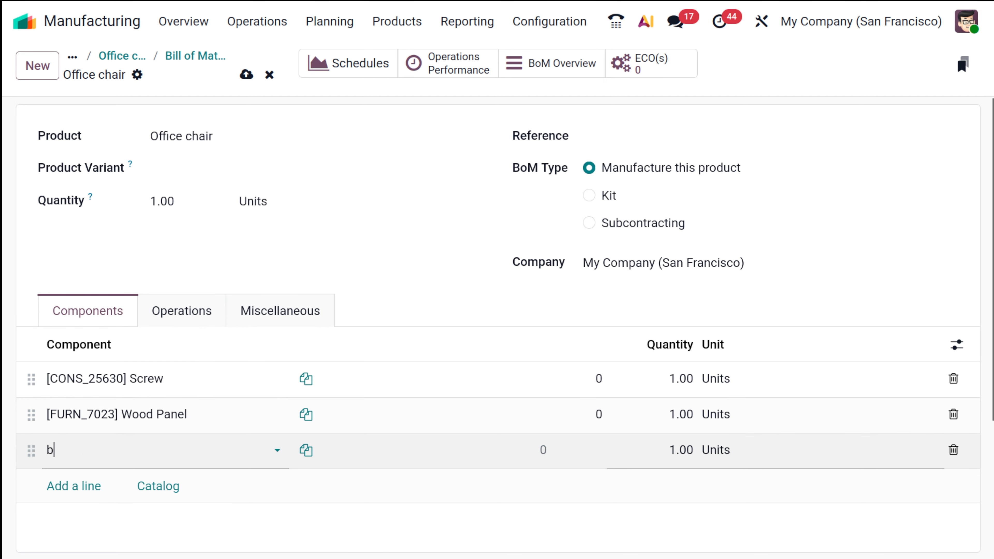
type("ol")
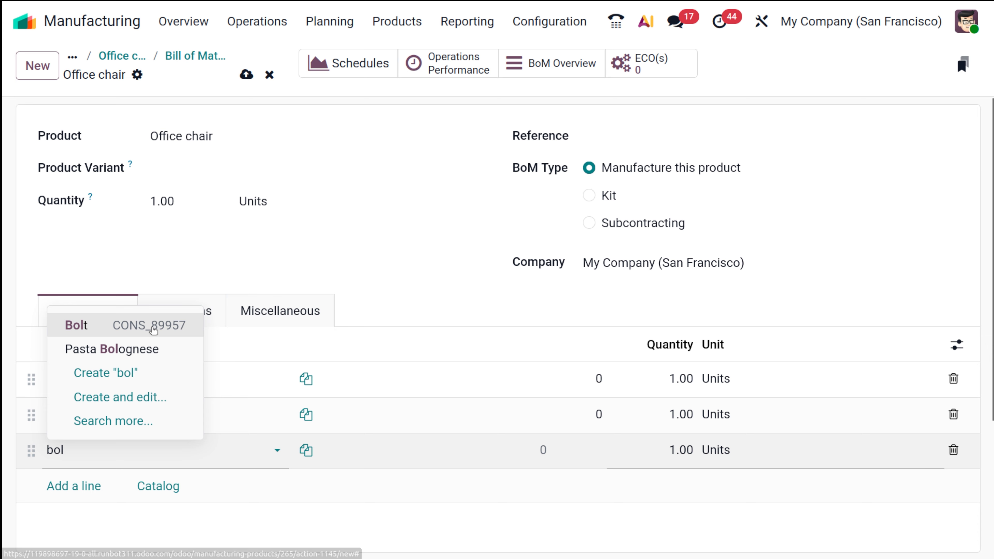
left_click(153, 330)
- Set the component quantities to 10 for the Screw, 10 for the Bolt and 5 for the Wood Panel
left_click(673, 372)
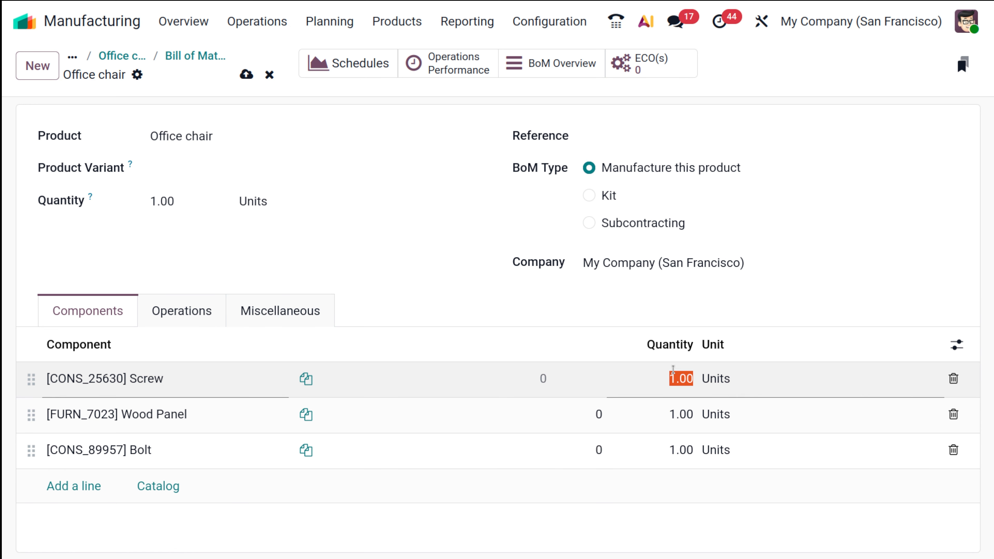
type("10")
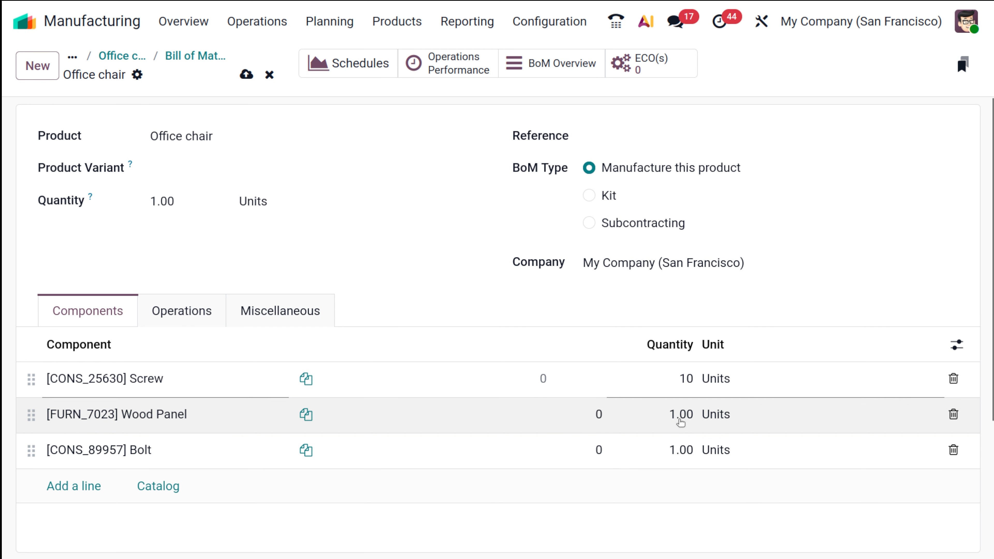
left_click(673, 446)
type("10")
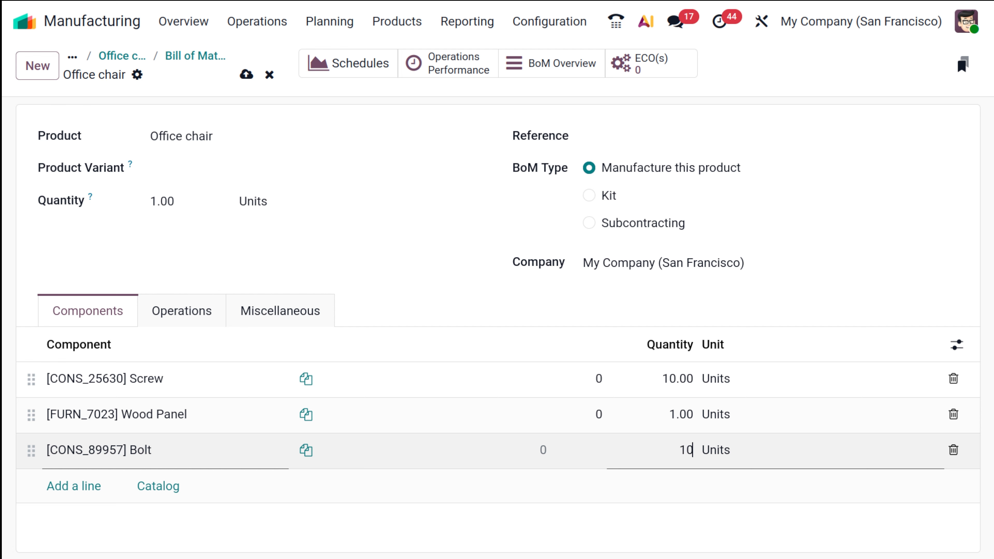
left_click(658, 410)
type("5")
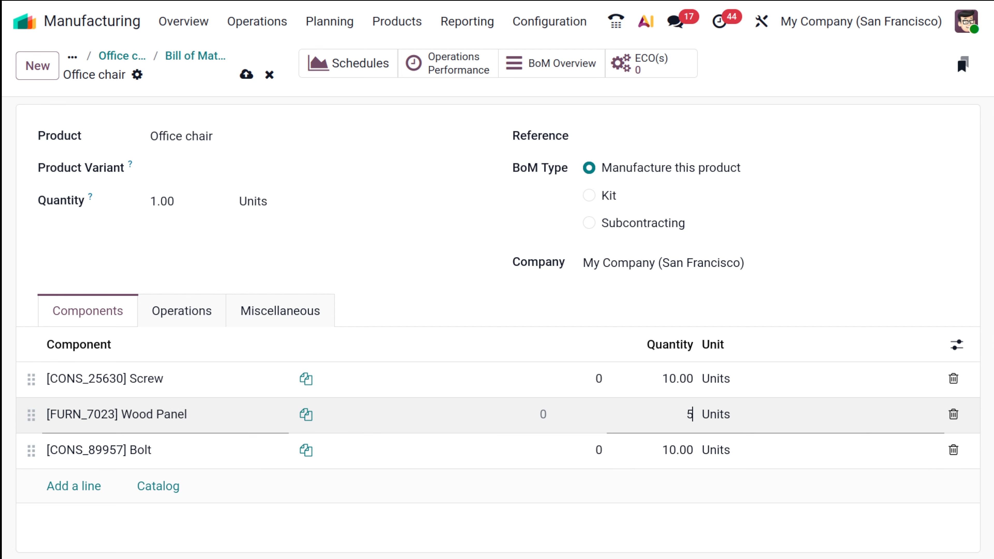
left_click(564, 555)
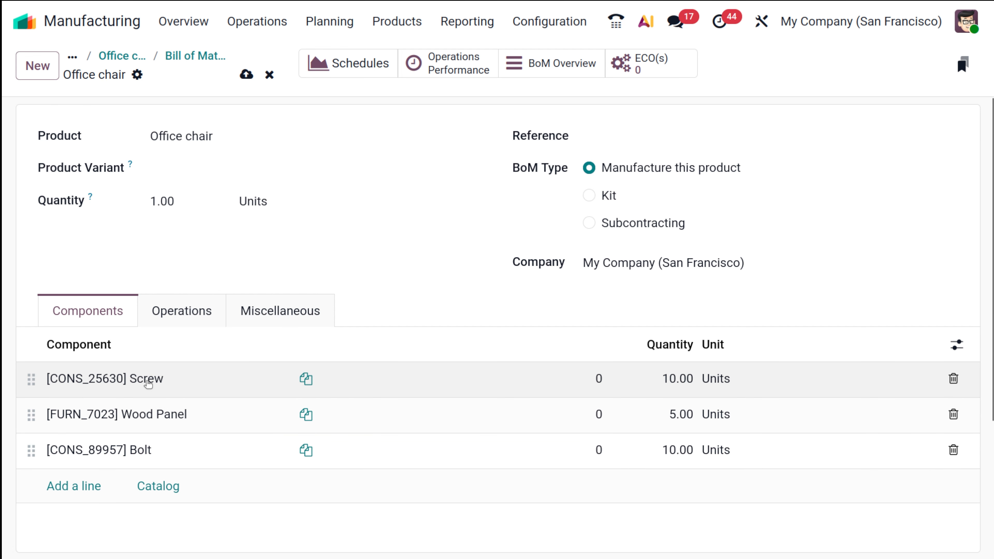
- Open the Screw component's product record from the bill of materials and enable inventory tracking
left_click(142, 379)
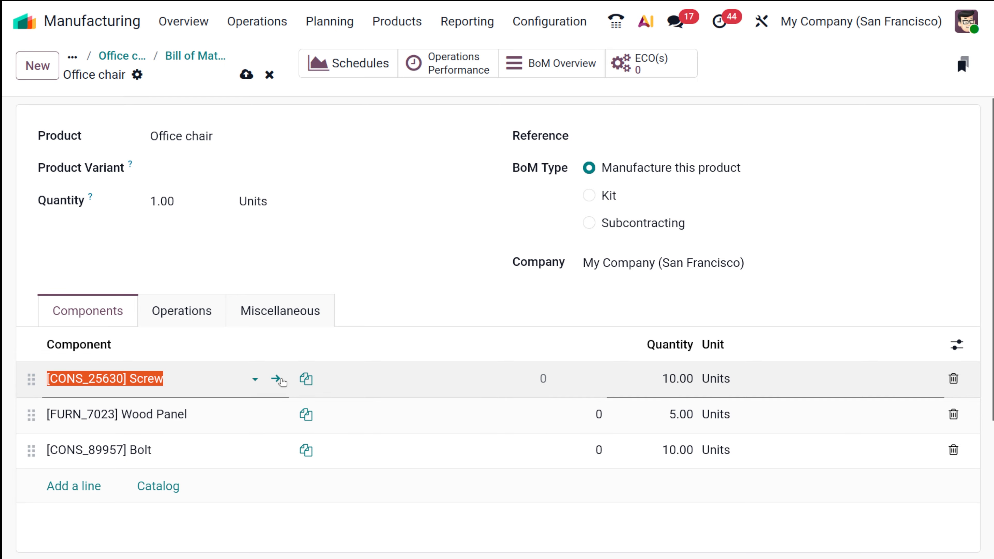
left_click(281, 381)
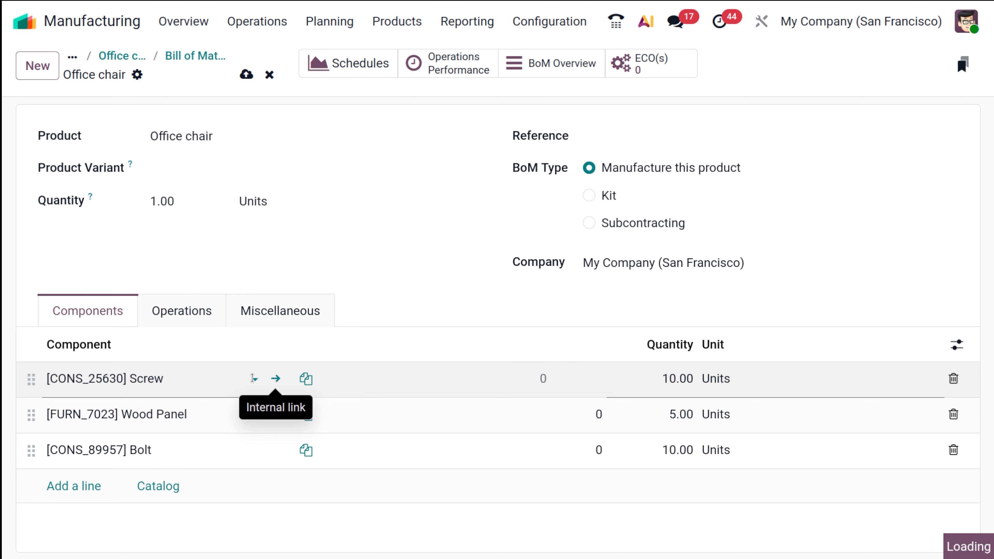
left_click(156, 355)
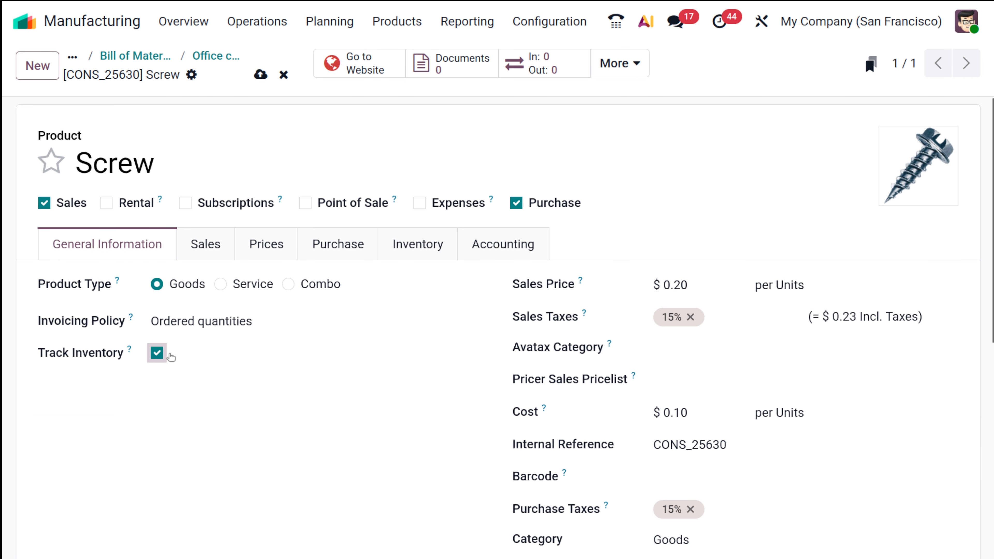
- Record an on-hand quantity of 50 units for the Screw at the WH/Stock location and return to its product record
scroll(239, 390, "down", 4)
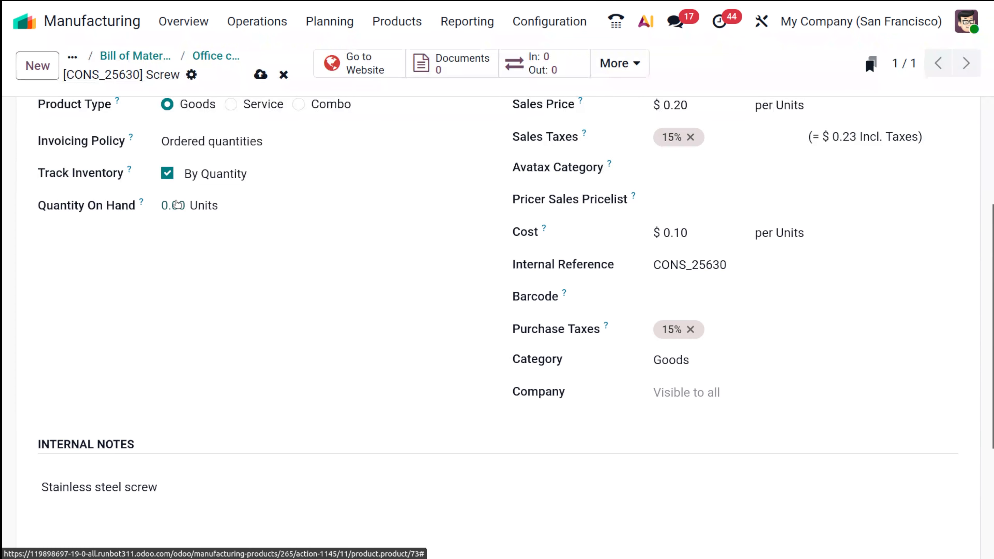
left_click(181, 204)
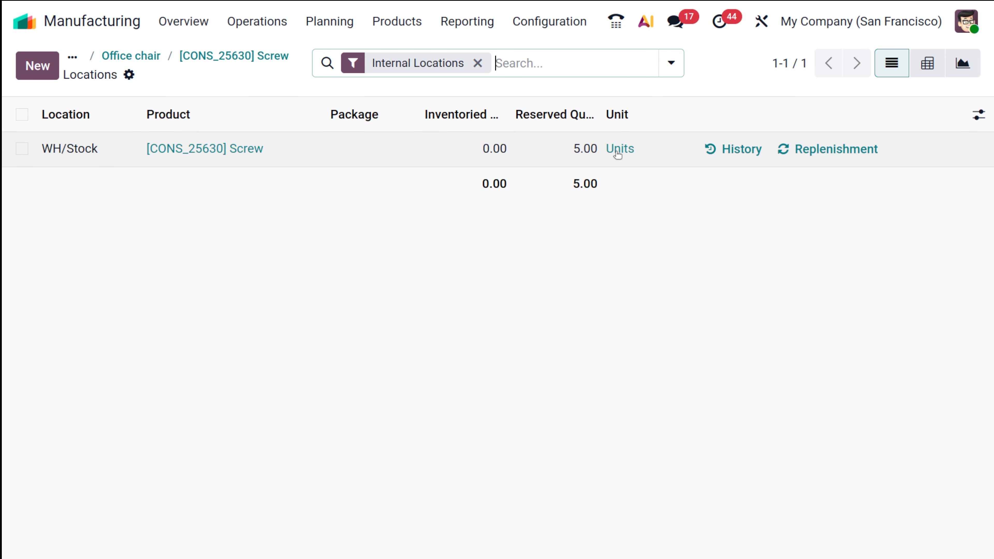
left_click(53, 62)
left_click(493, 184)
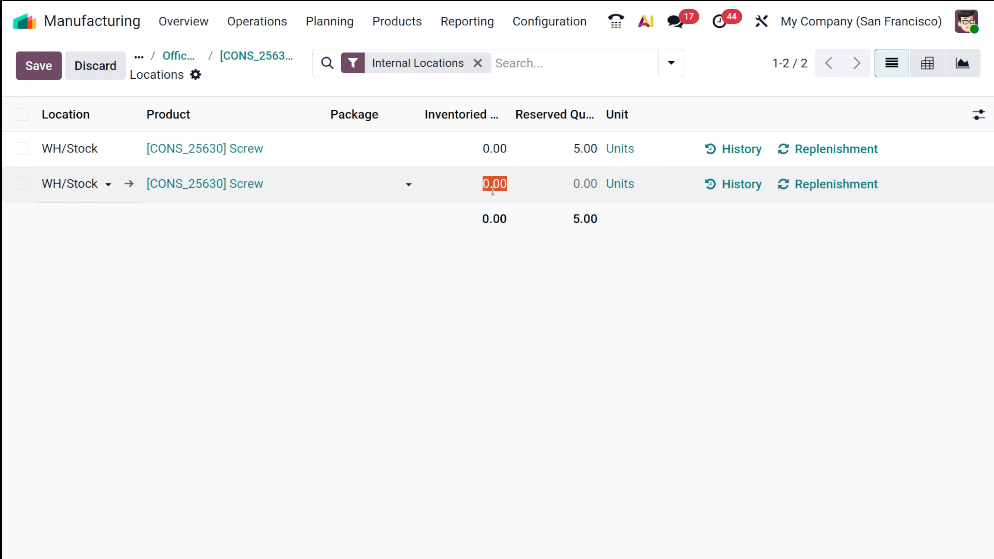
type("50")
key("Return")
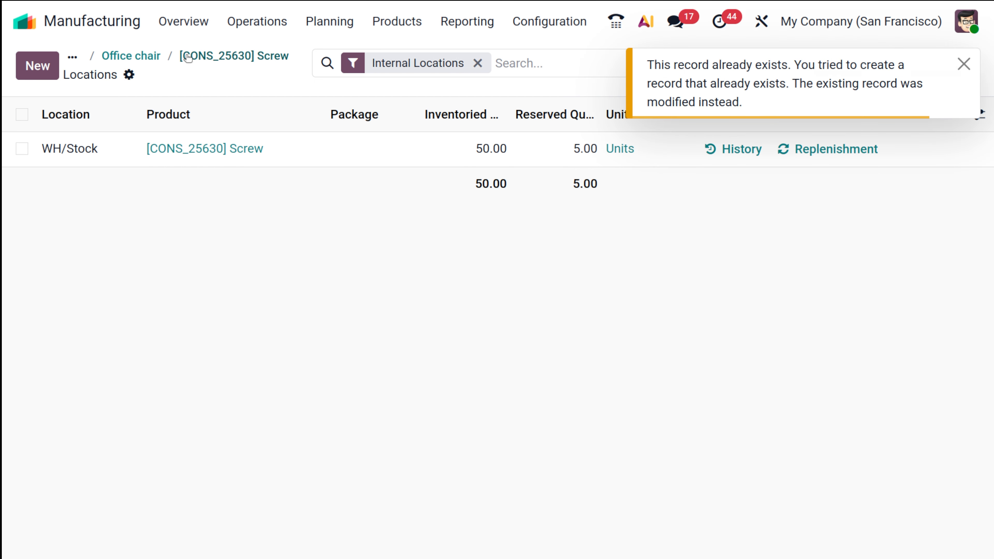
left_click(188, 58)
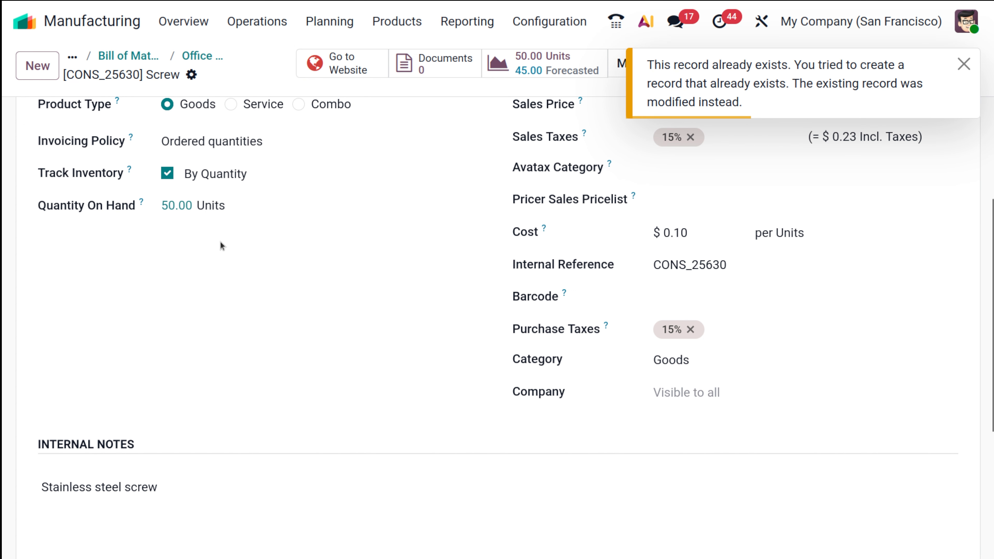
- Check the Wood Panel's inventory tracking and on-hand quantity from the Office chair bill of materials
left_click(203, 56)
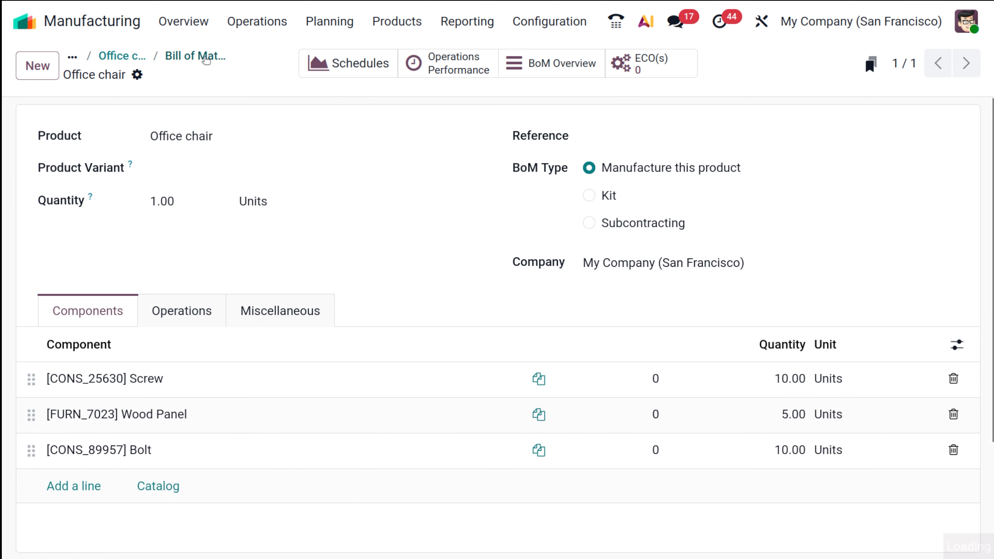
left_click(471, 412)
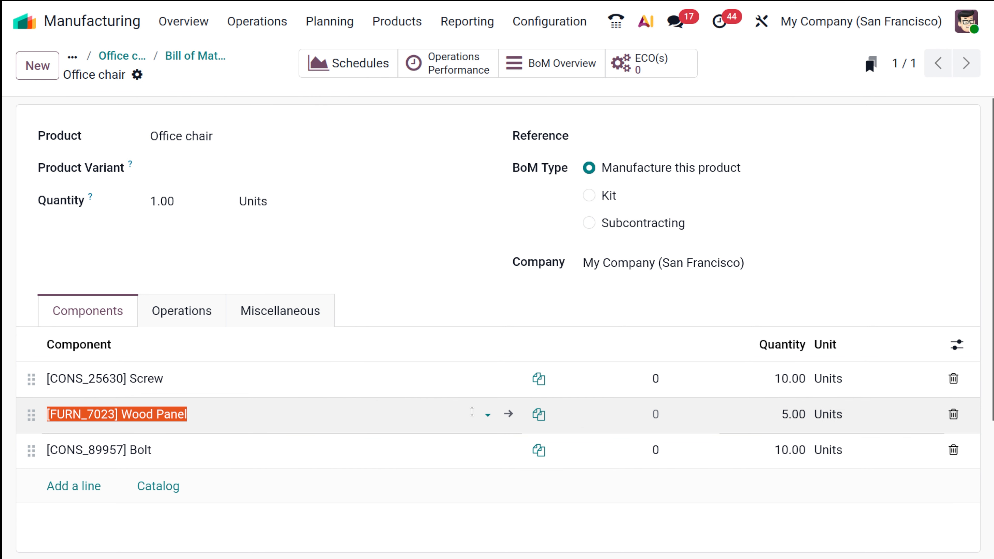
left_click(510, 414)
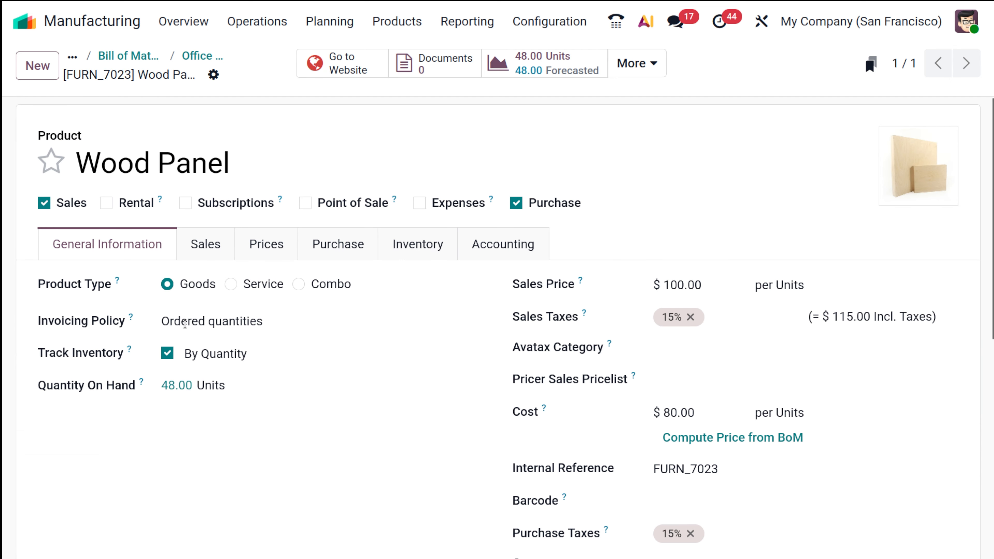
left_click(190, 55)
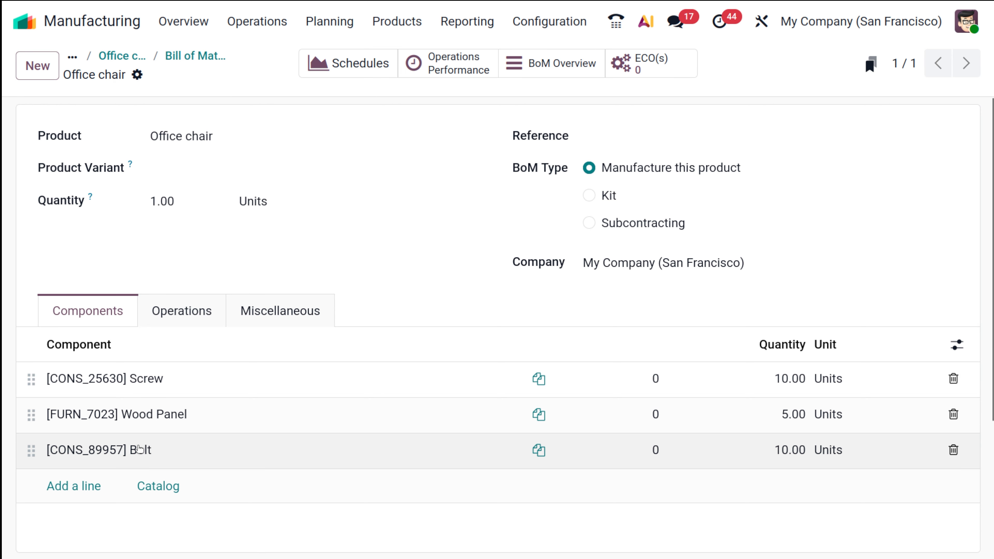
- Open the Bolt component's product record from the bill of materials and enable inventory tracking
left_click(327, 458)
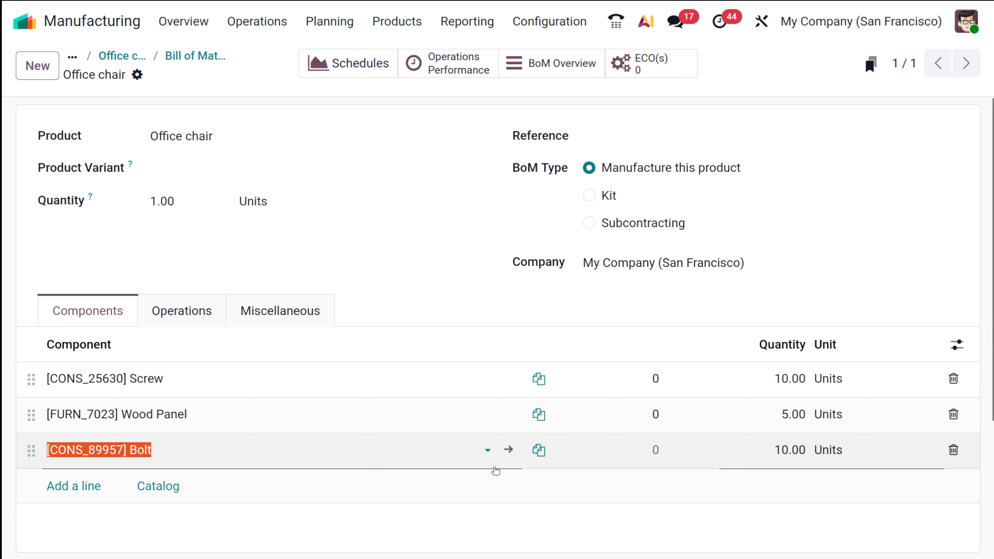
left_click(508, 449)
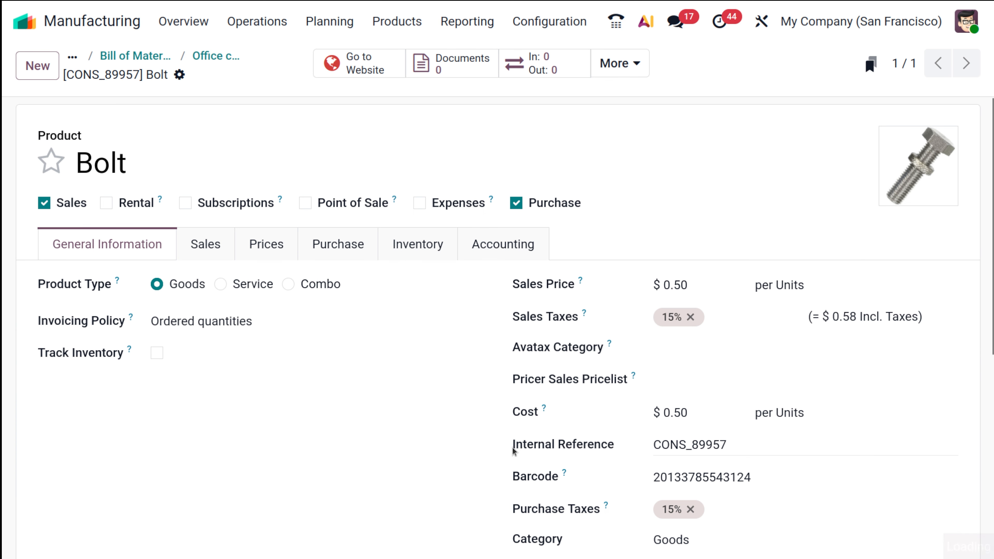
left_click(156, 353)
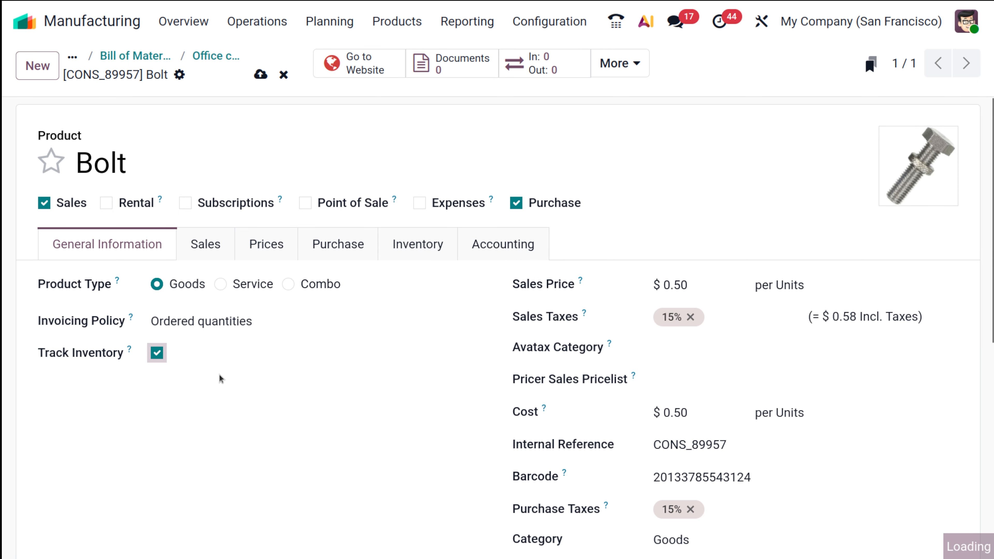
- Record an on-hand quantity of 50 units for the Bolt at the WH/Stock location and return to its product record
scroll(243, 389, "down", 3)
left_click(172, 295)
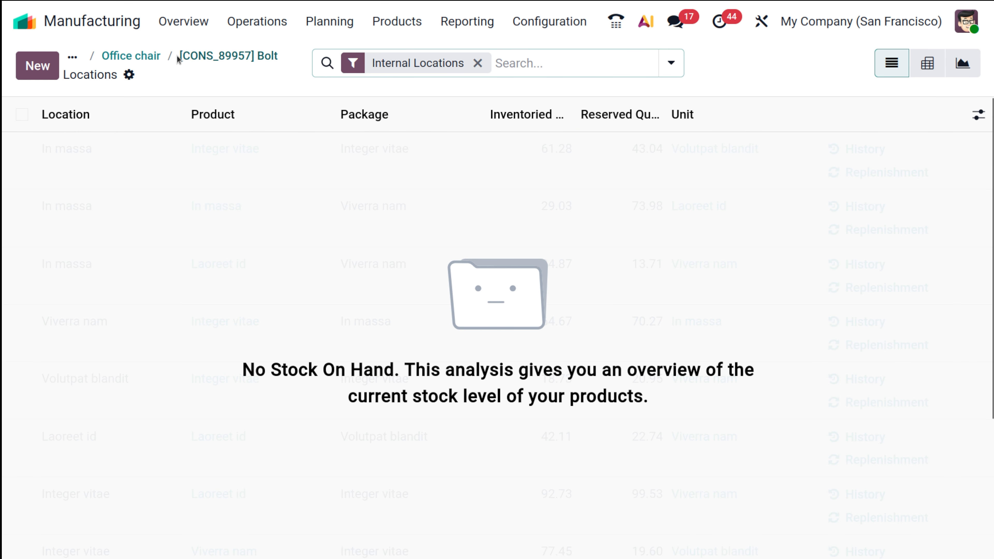
left_click(40, 59)
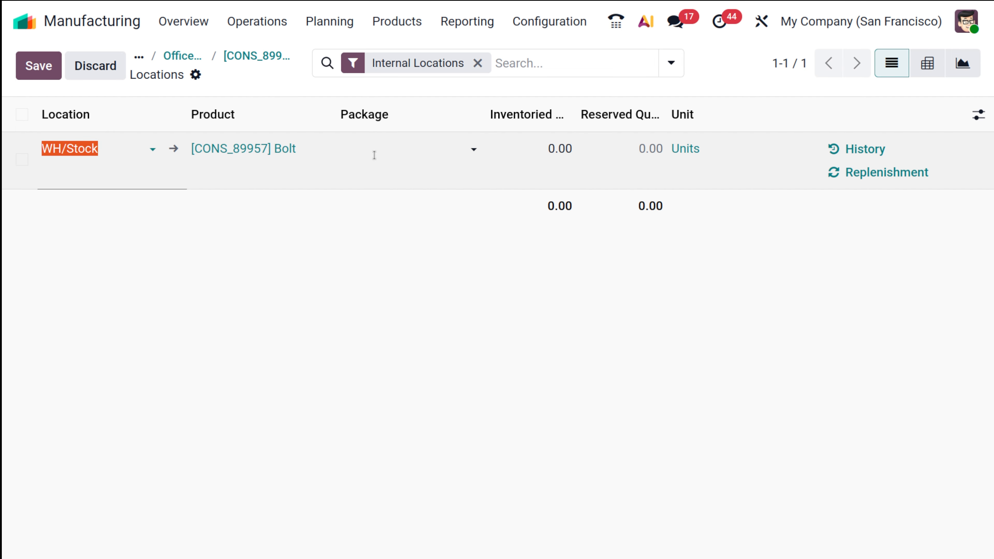
left_click(551, 150)
type("50")
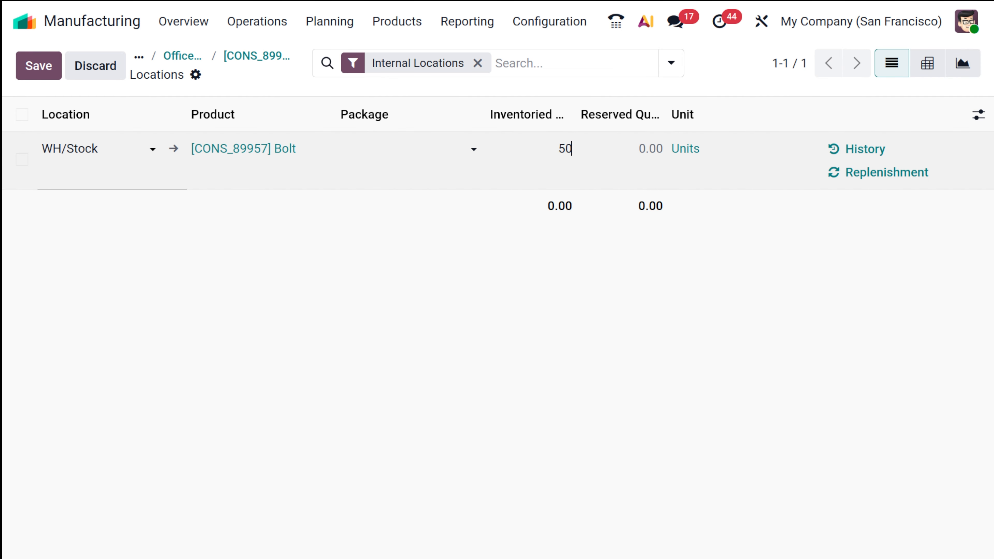
left_click(389, 236)
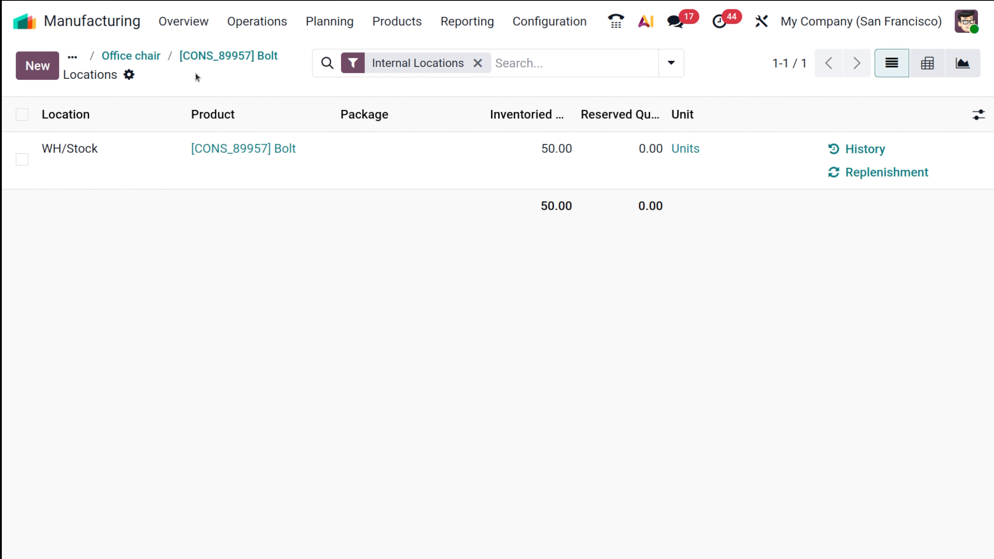
left_click(200, 58)
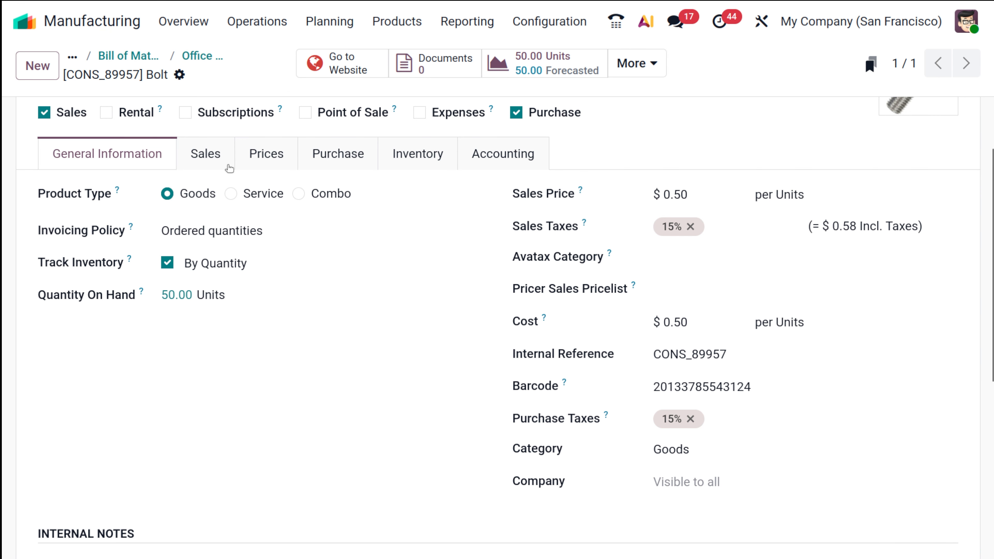
- Return to the Office chair bill of materials and examine its operations section
left_click(199, 56)
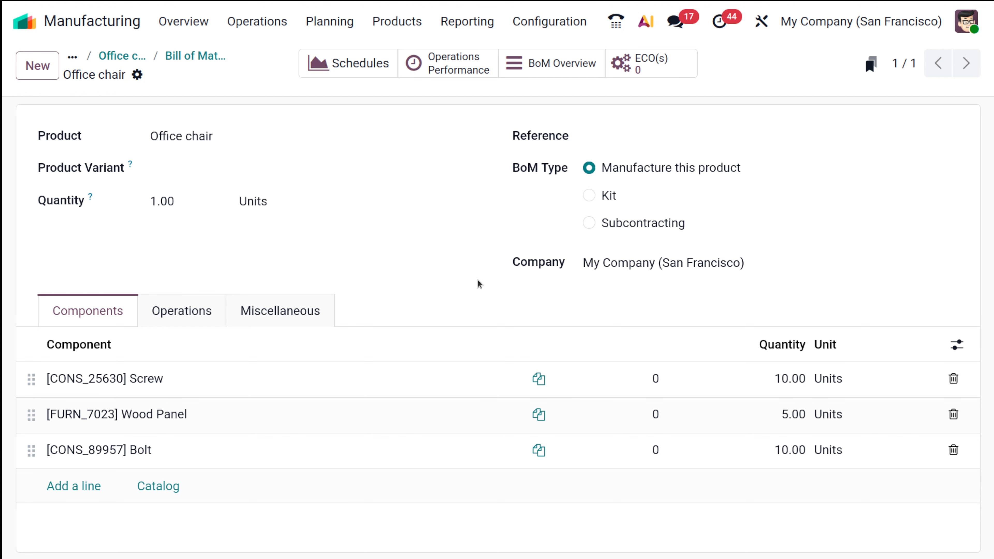
mouse_move(250, 12)
left_click(186, 308)
scroll(267, 431, "down", 5)
scroll(267, 431, "up", 5)
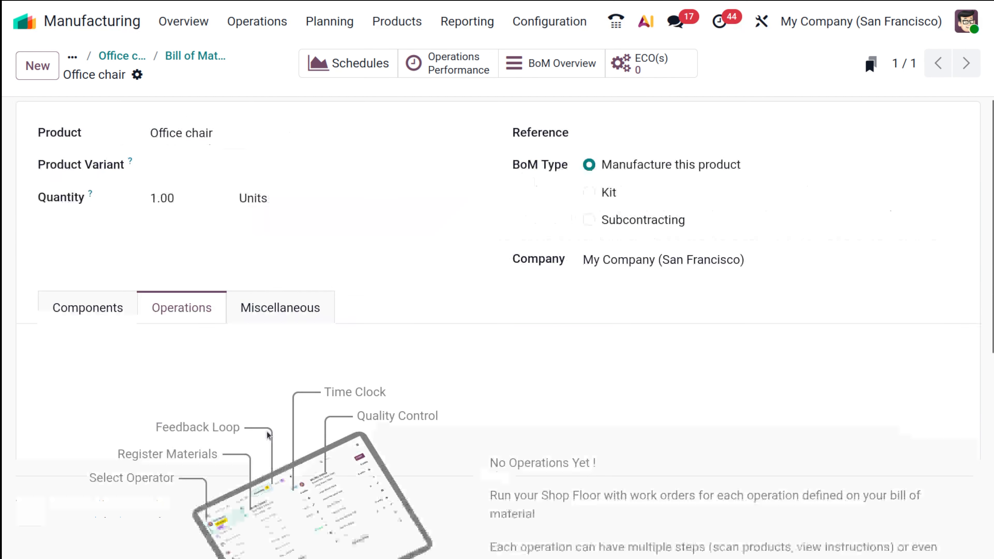
- Leave the bill of materials and create a new manufacturing operation named Cutting
left_click(188, 59)
left_click(160, 57)
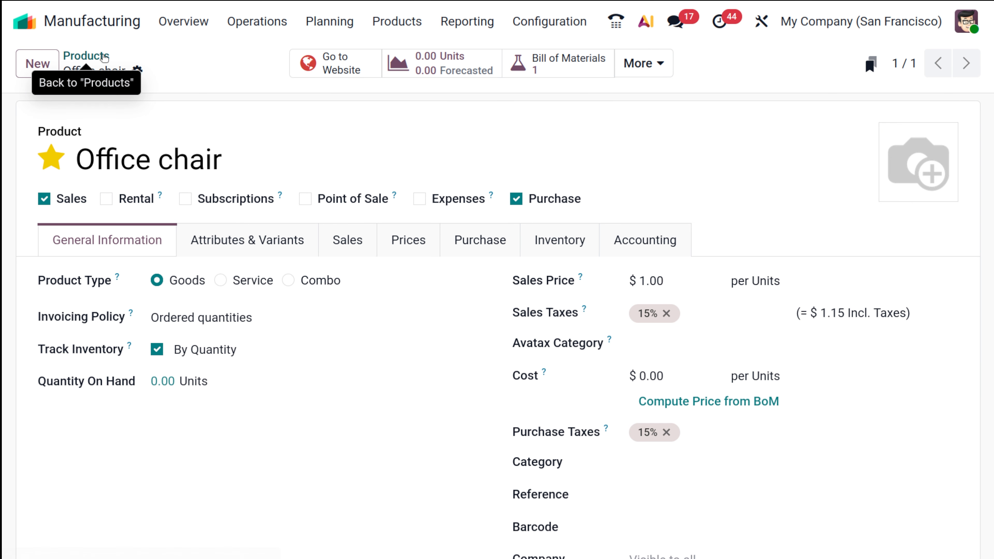
left_click(87, 56)
left_click(548, 21)
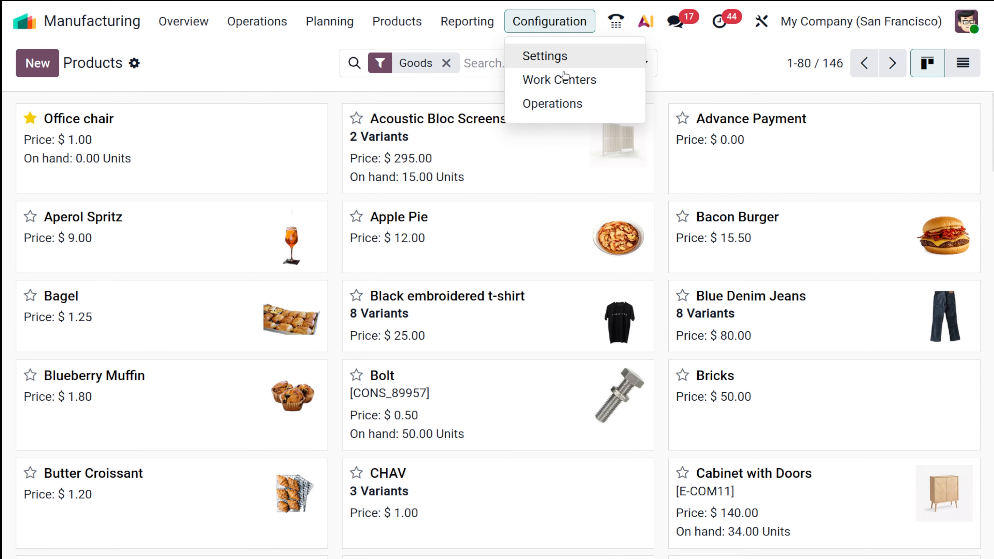
left_click(556, 103)
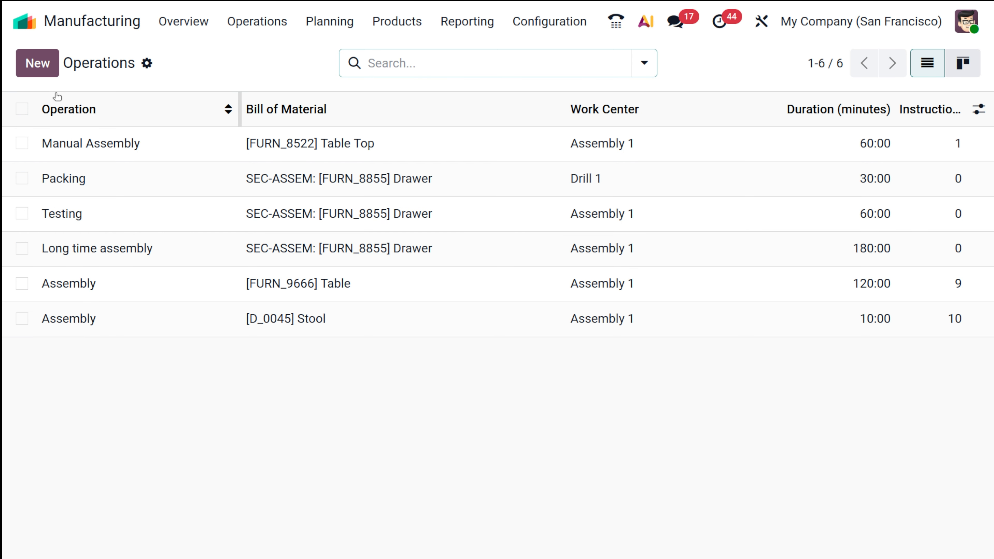
left_click(39, 72)
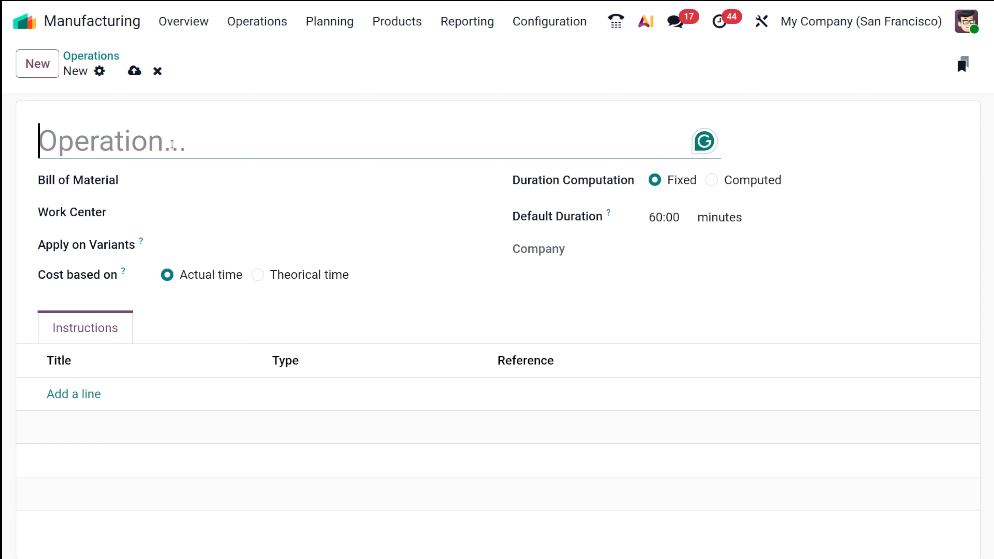
type("Cuttin")
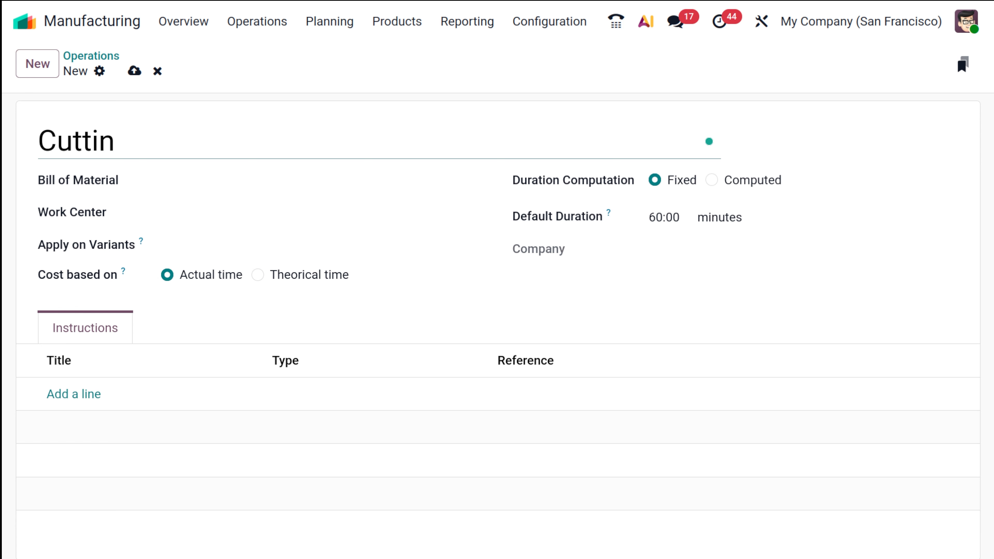
type("g")
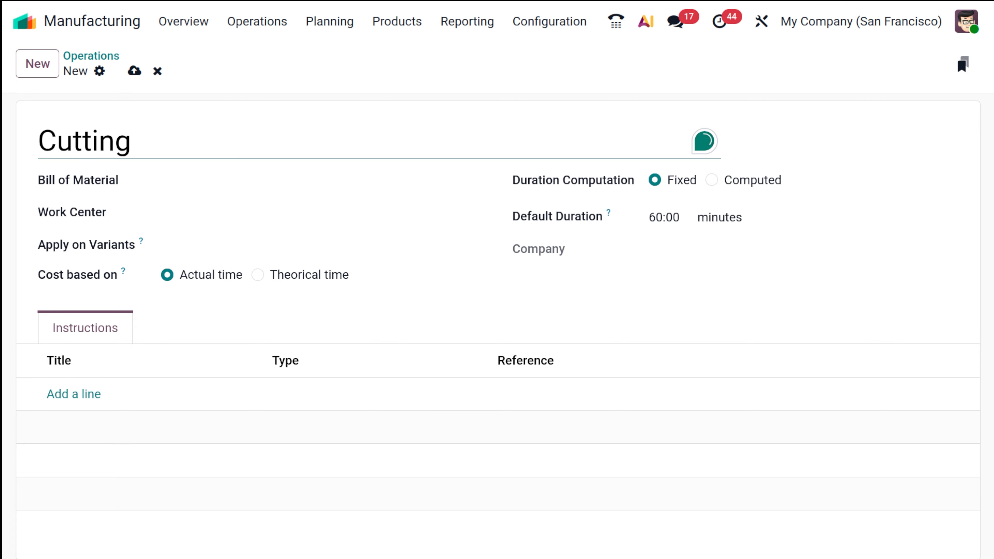
- Link the Cutting operation to the Office chair bill of material, using the full search list
left_click(258, 179)
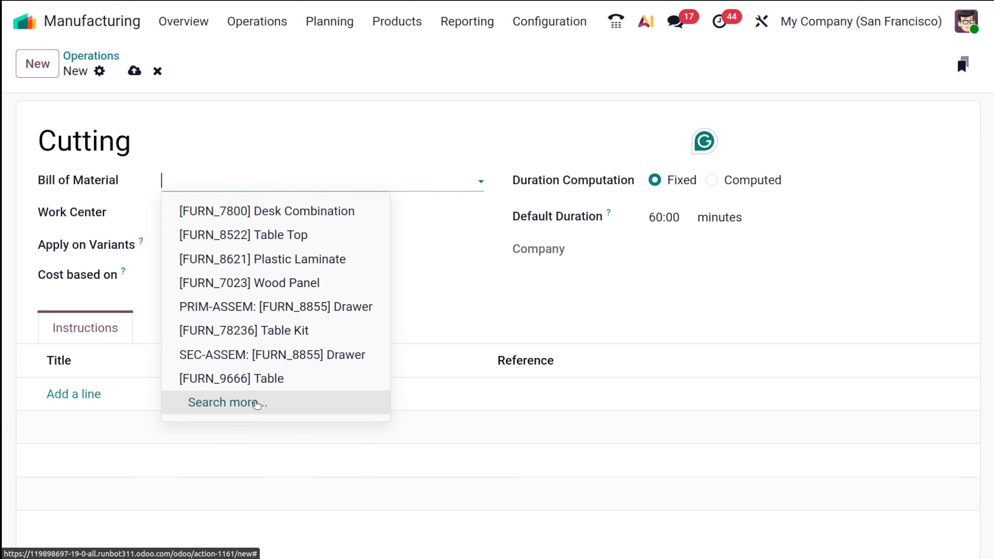
left_click(258, 404)
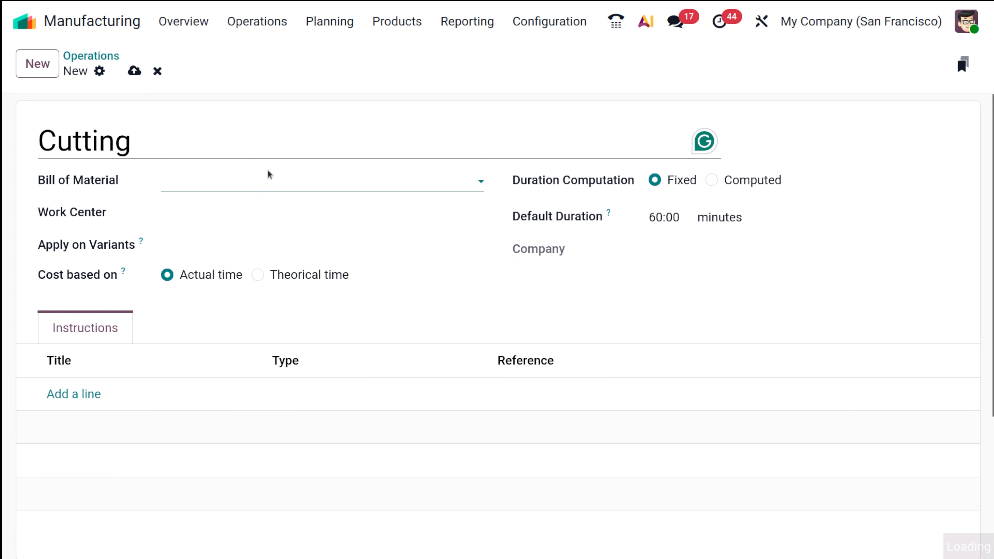
scroll(266, 368, "down", 2)
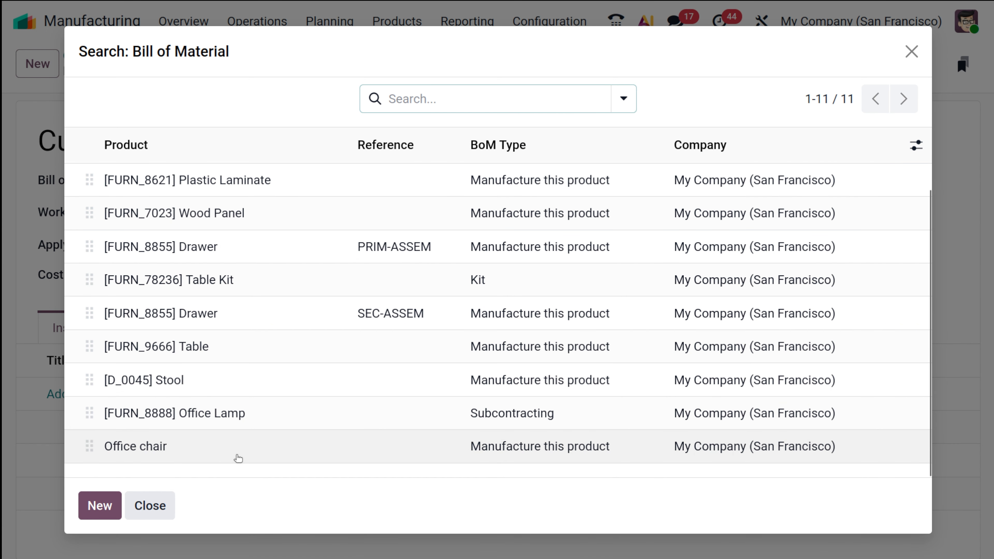
left_click(237, 456)
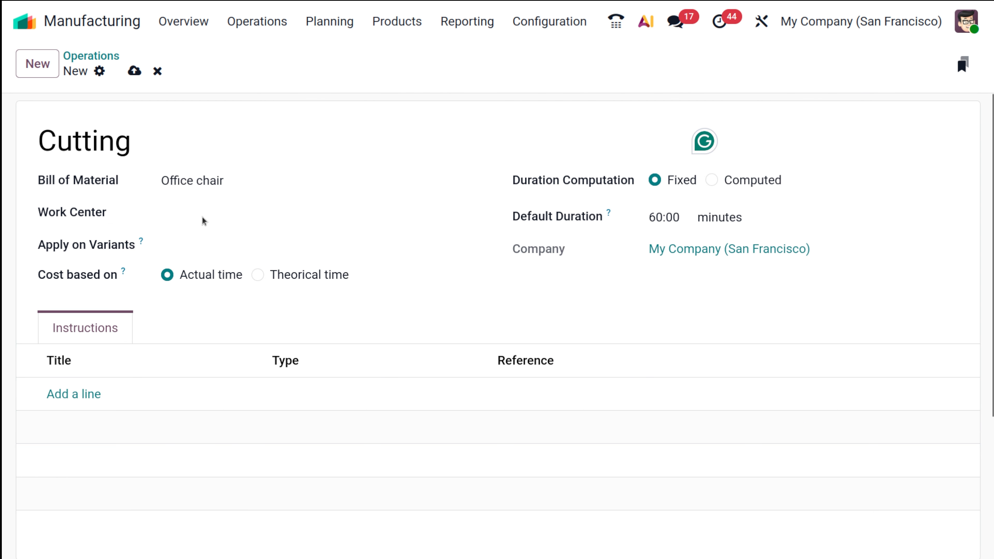
- Assign the Cutting operation to the Assembly line 1 work center and set its default duration to 30:00 minutes
left_click(212, 209)
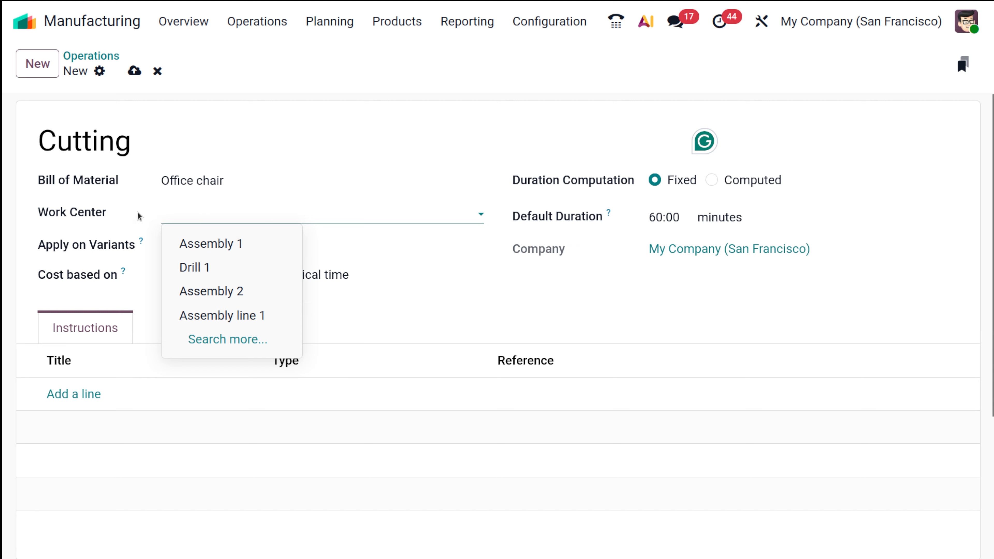
left_click(237, 321)
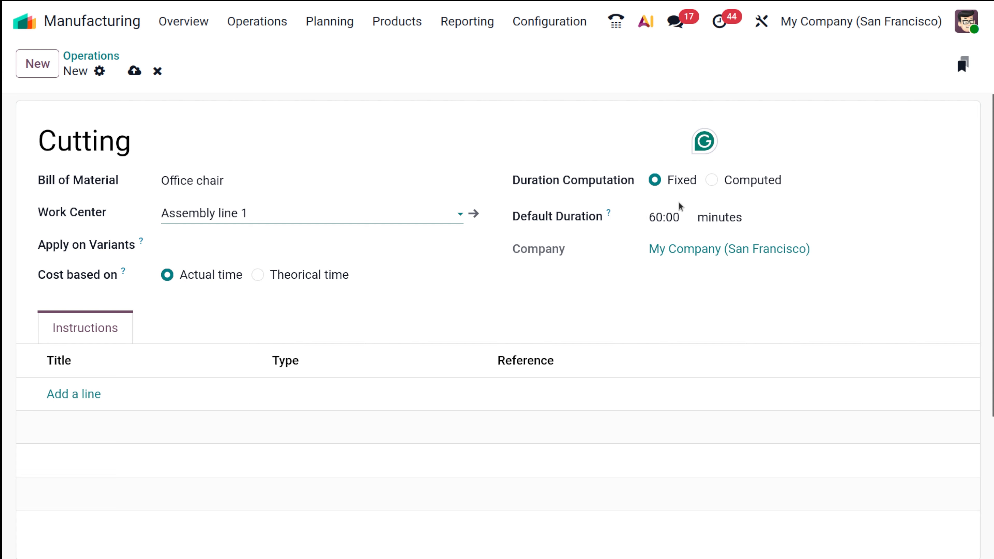
left_click(651, 218)
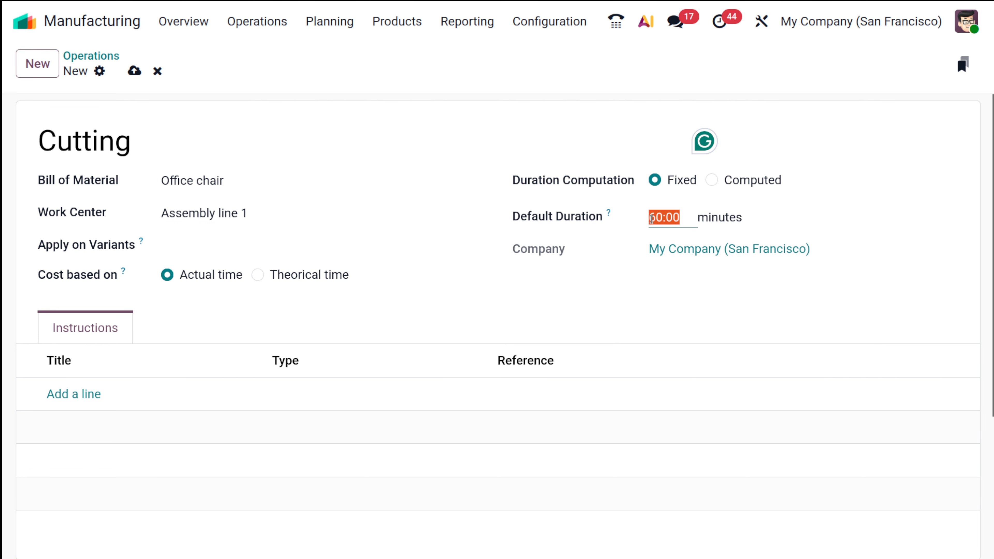
type("3")
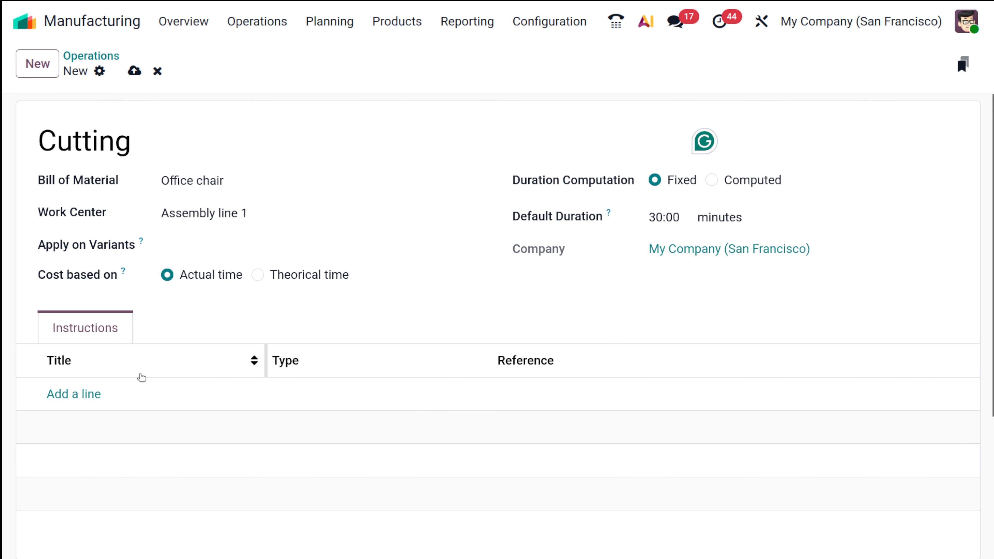
- Examine the blank instruction form of the Cutting operation and leave it without adding an instruction
scroll(139, 377, "down", 5)
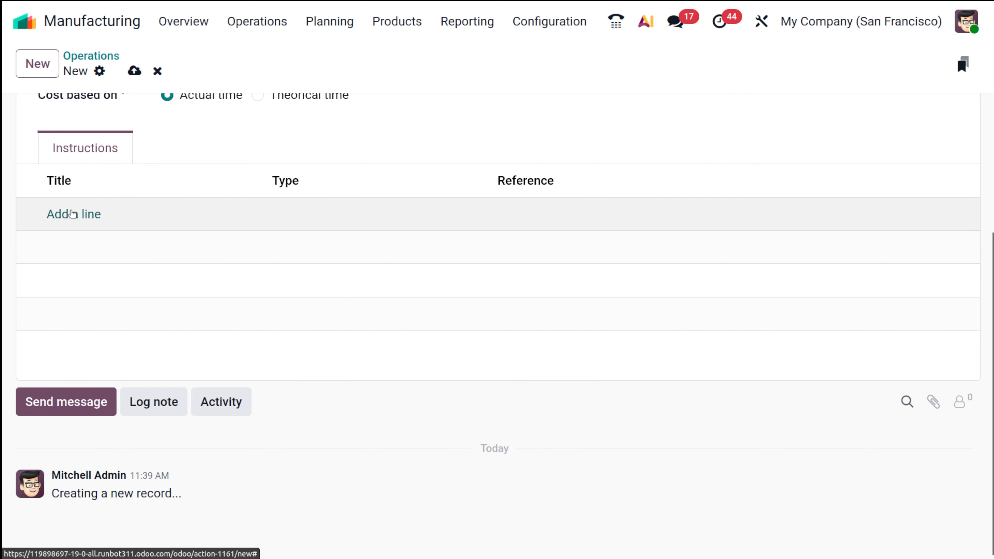
left_click(71, 213)
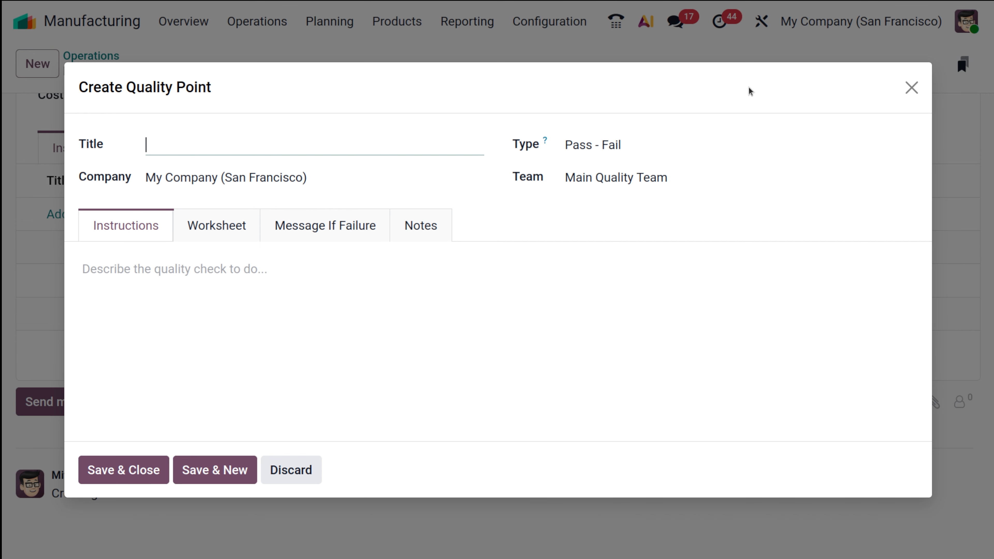
left_click(910, 87)
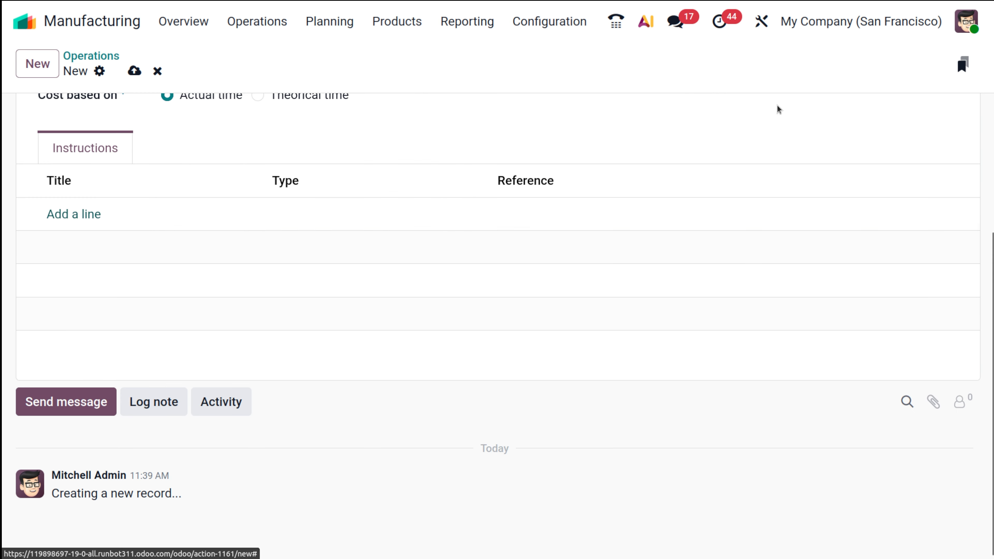
scroll(223, 193, "up", 5)
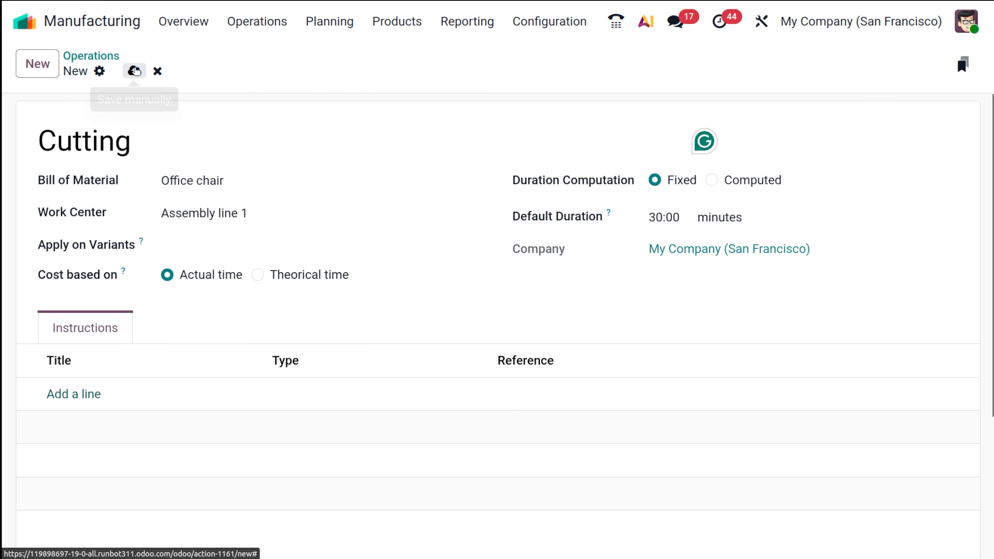
- Save the Cutting operation and create another operation named Final assembly
left_click(134, 71)
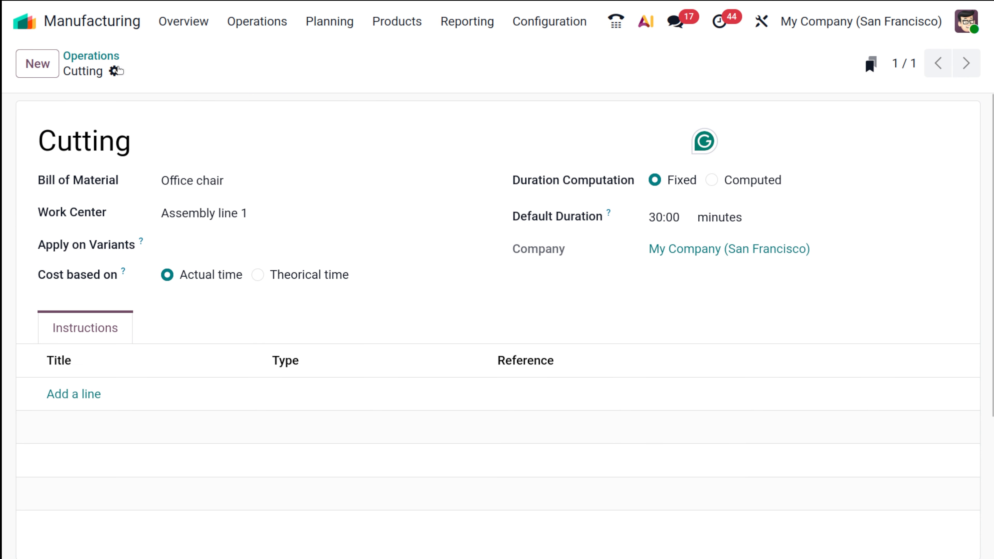
left_click(24, 62)
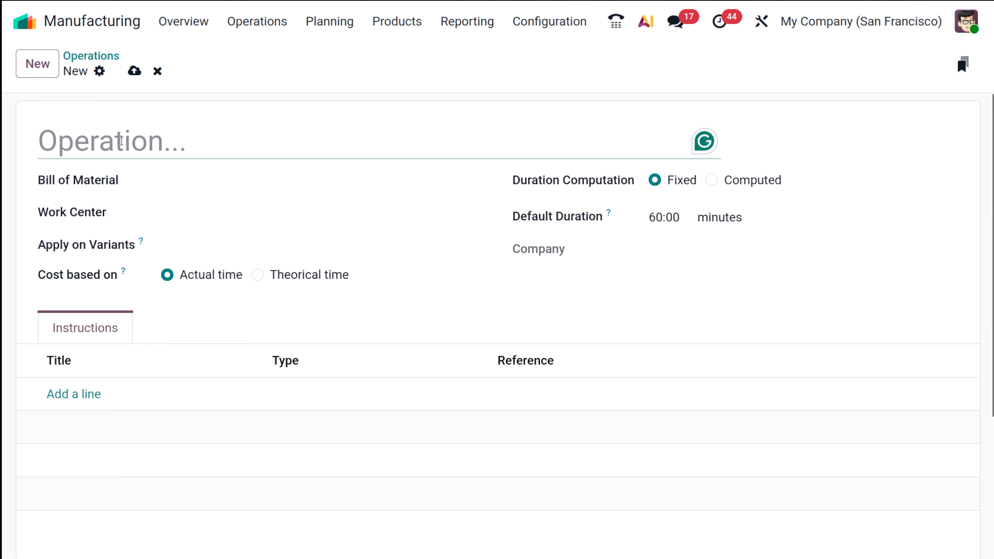
type("Fin")
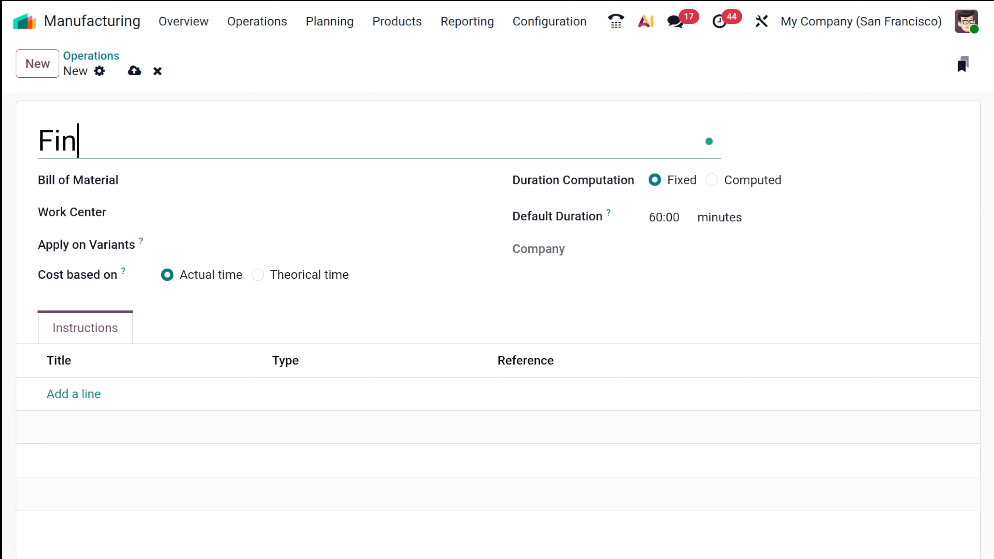
type("al ass")
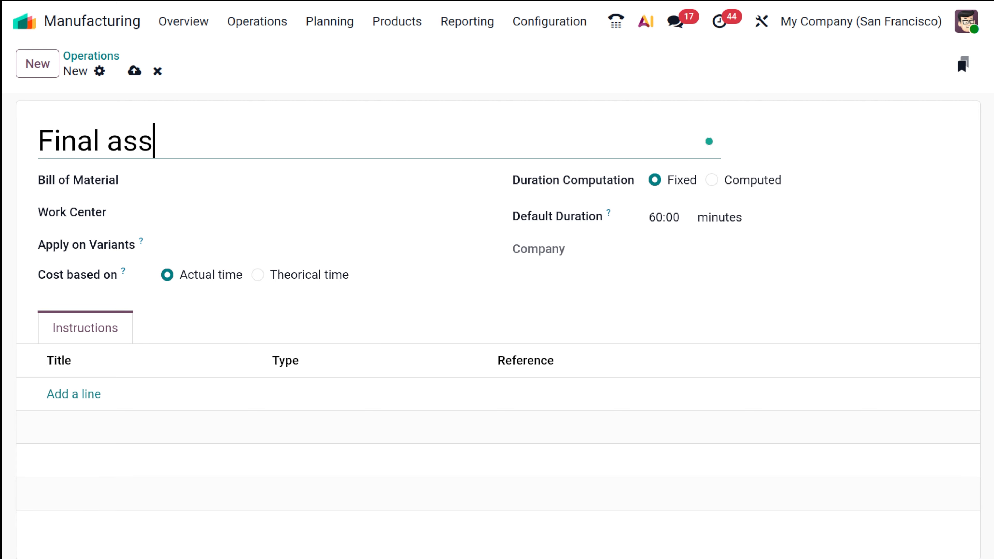
type("em")
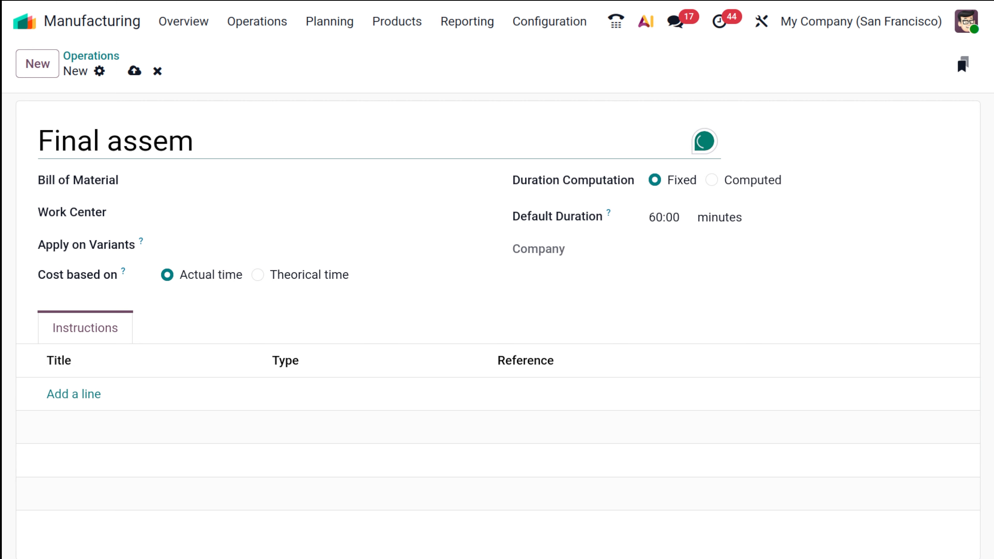
type("bly")
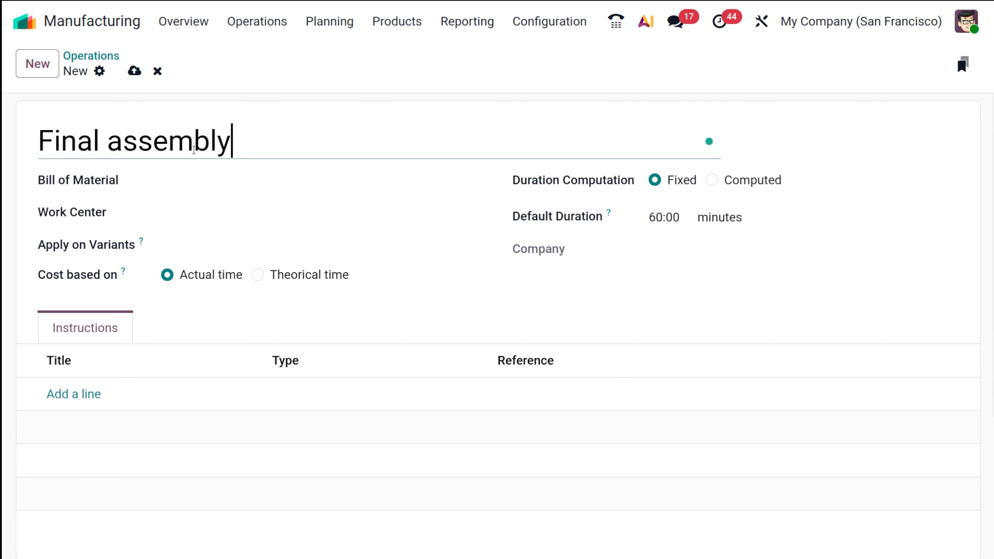
- Link the Final assembly operation to the Office chair bill of material and the Assembly line 1 work center
left_click(259, 182)
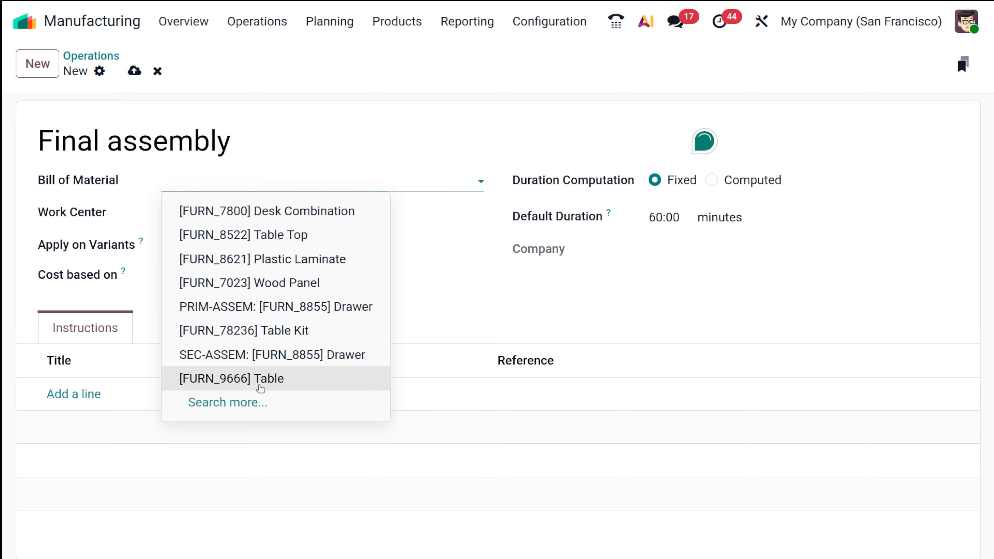
type("off")
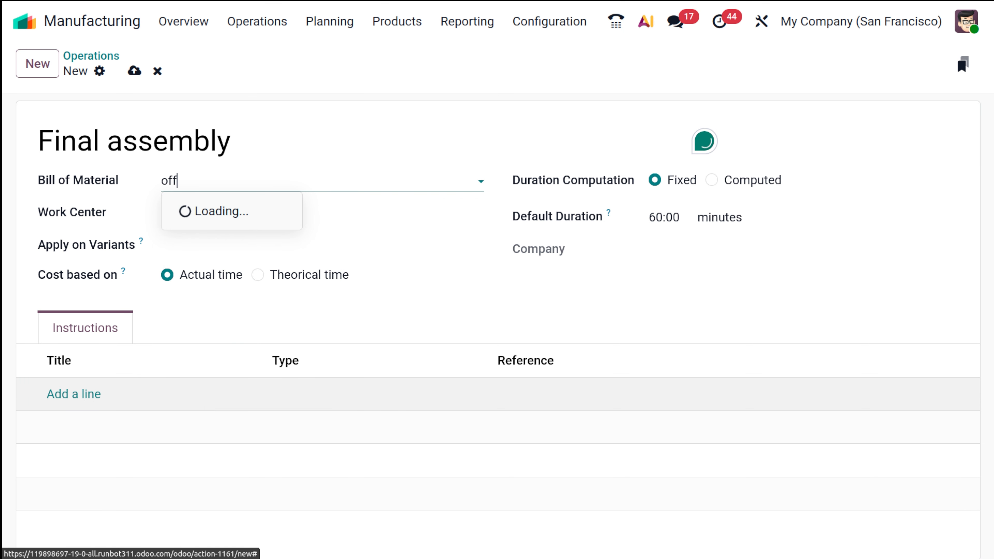
left_click(266, 234)
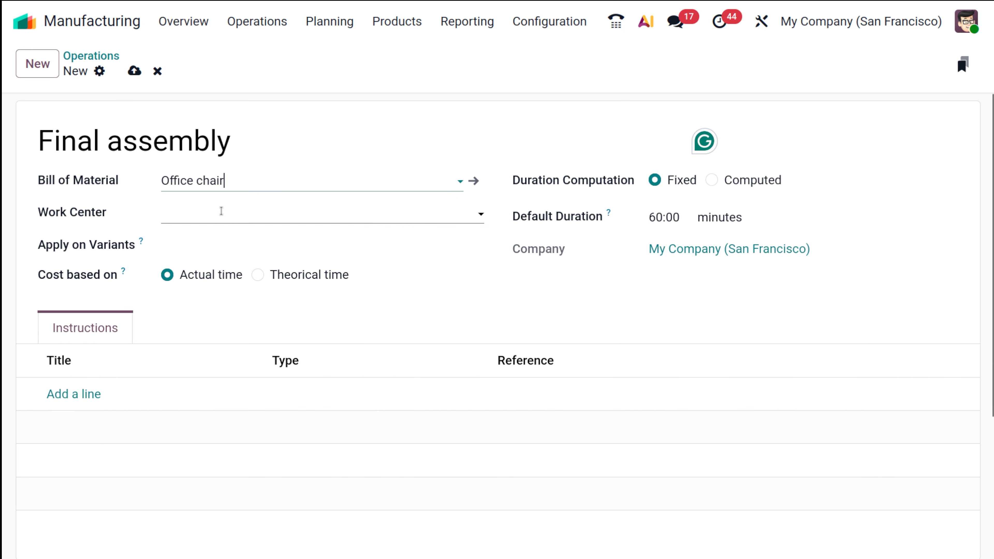
left_click(221, 211)
left_click(242, 318)
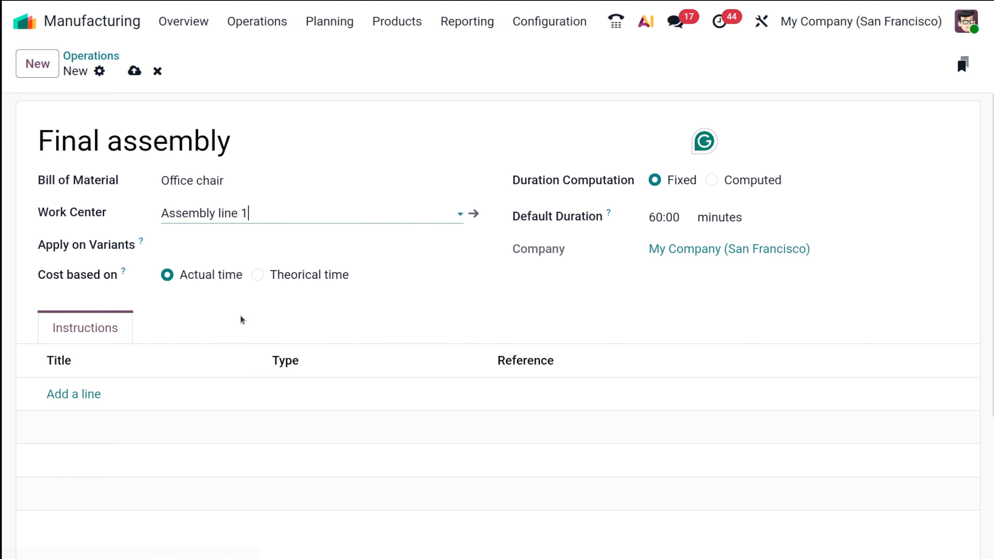
- Set the Final assembly operation's default duration to 45 minutes and save the operation
left_click(657, 214)
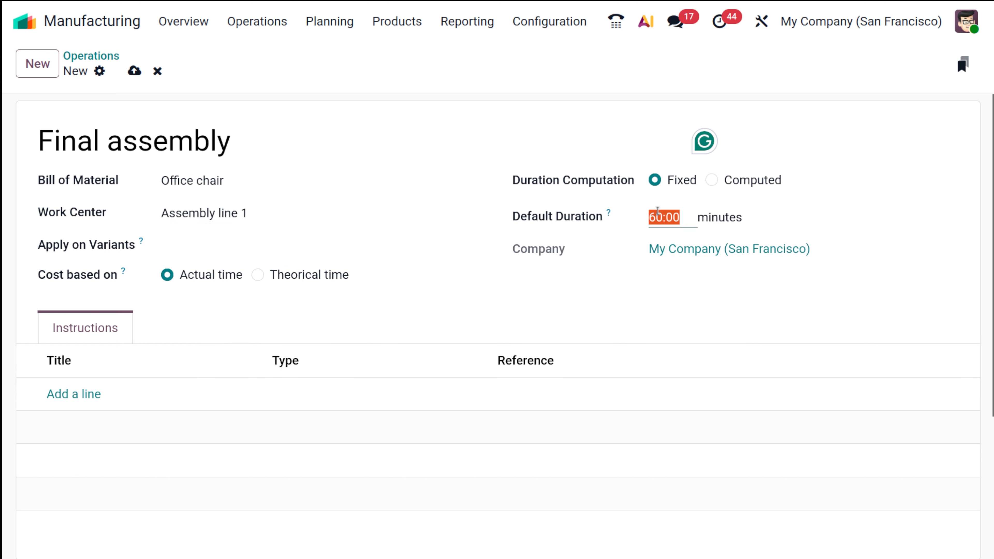
type("45")
left_click(503, 133)
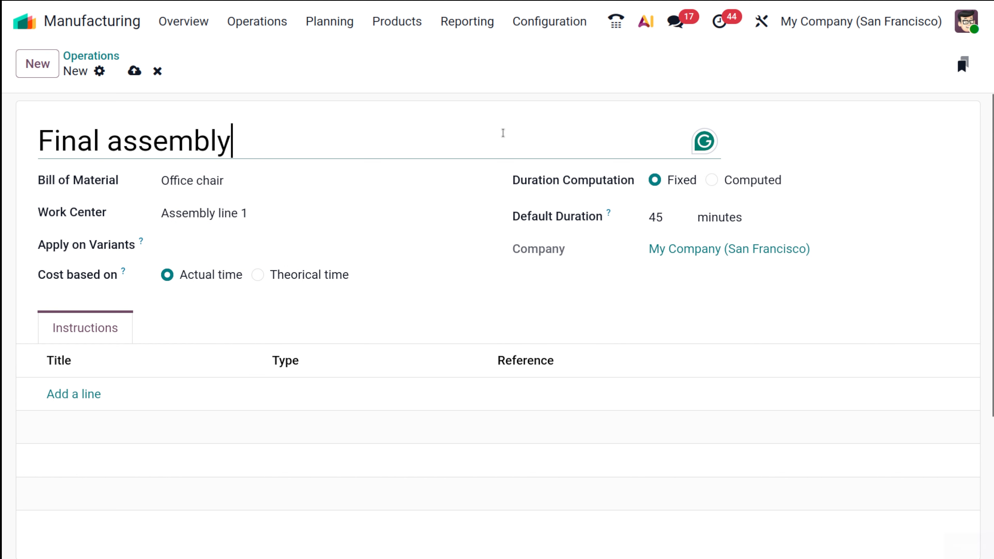
left_click(433, 89)
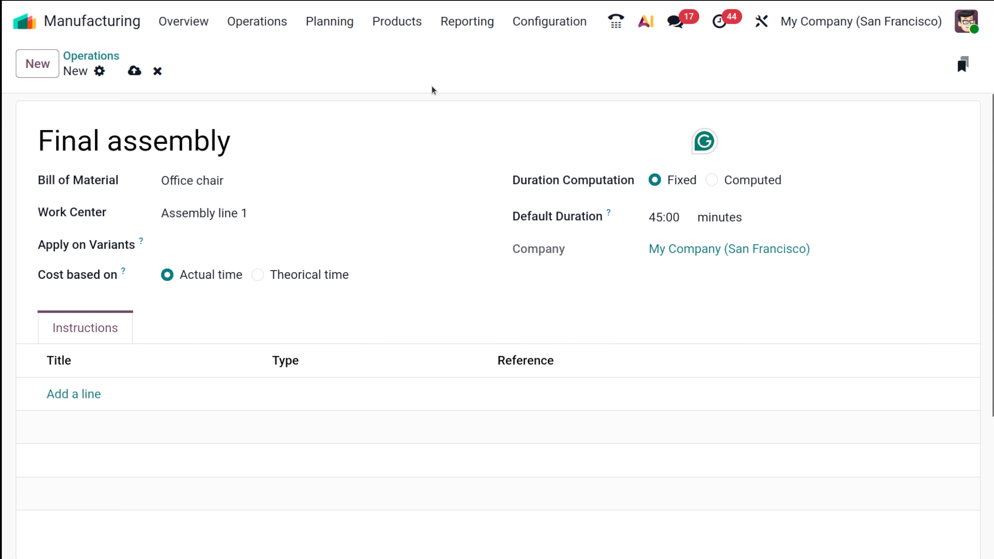
left_click(135, 70)
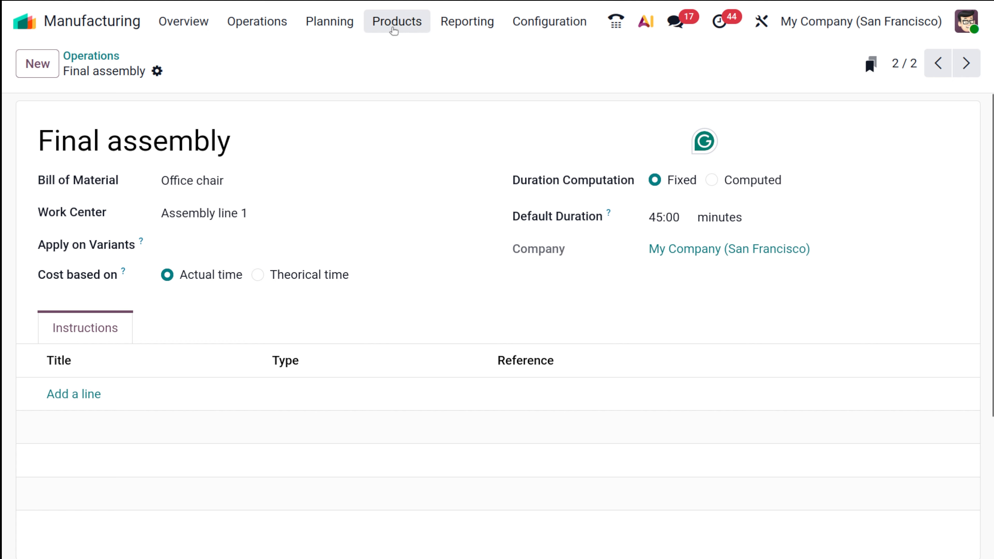
- Open the Office chair bill of materials and examine the operations listed in it
left_click(378, 23)
left_click(399, 101)
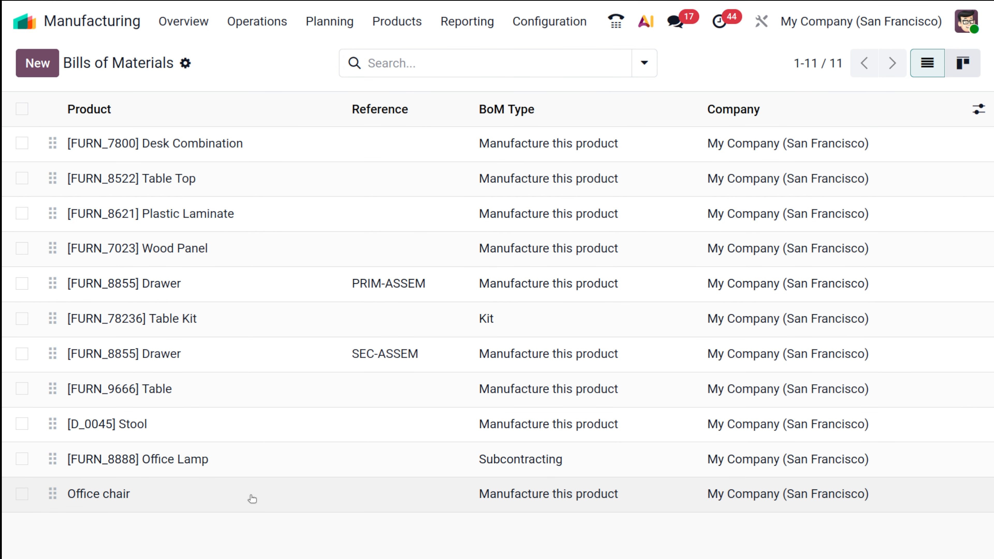
left_click(252, 498)
left_click(194, 315)
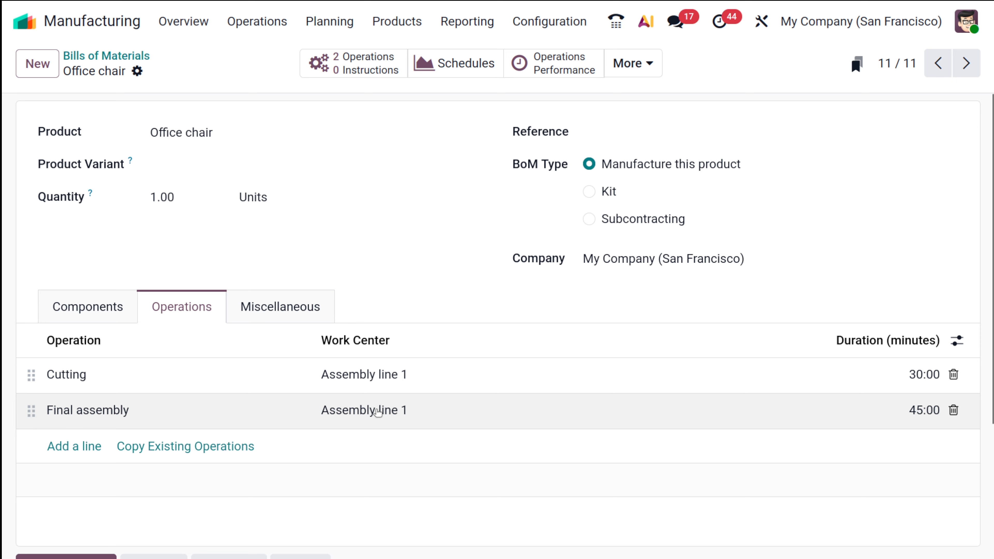
scroll(365, 307, "down", 2)
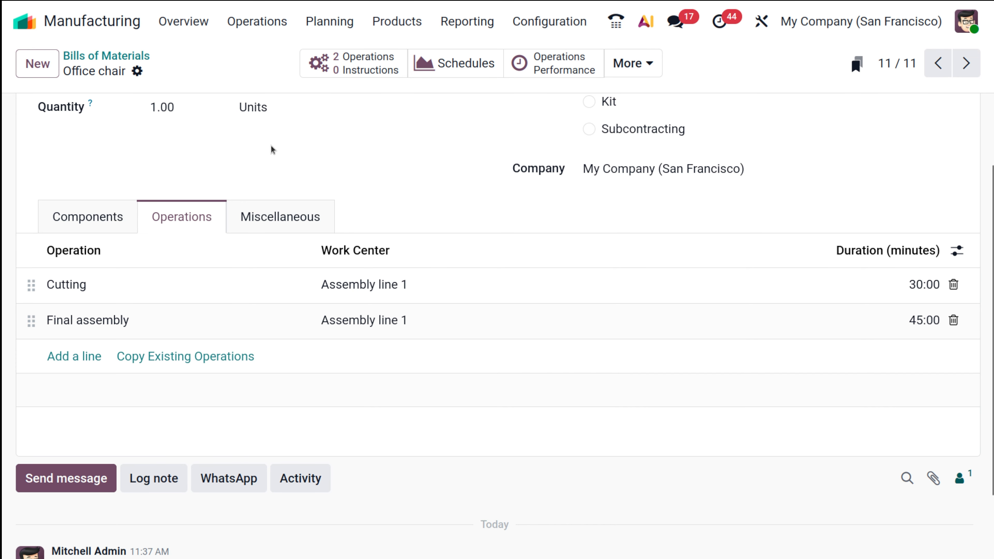
scroll(229, 242, "up", 2)
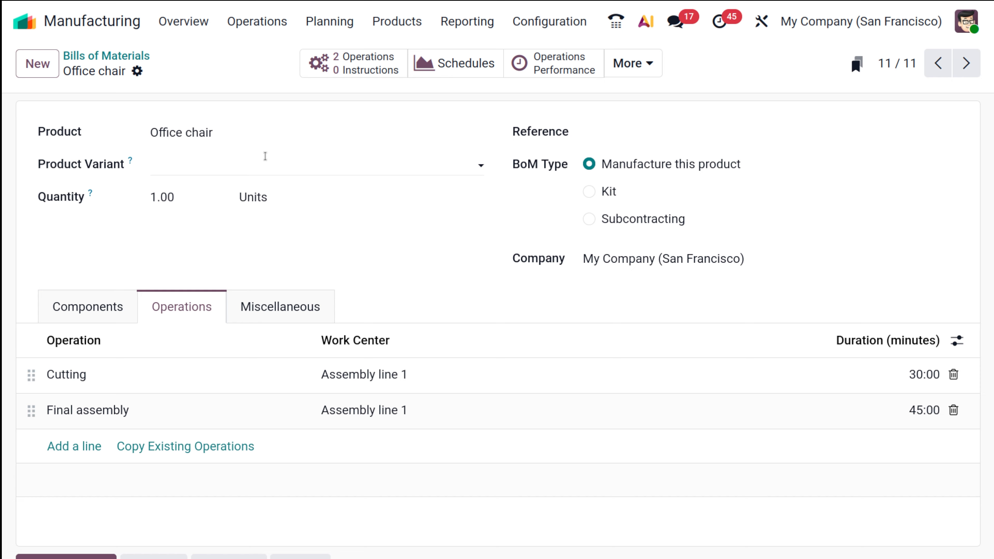
- Create a new manufacturing order for the Office chair product that has no internal reference
left_click(253, 22)
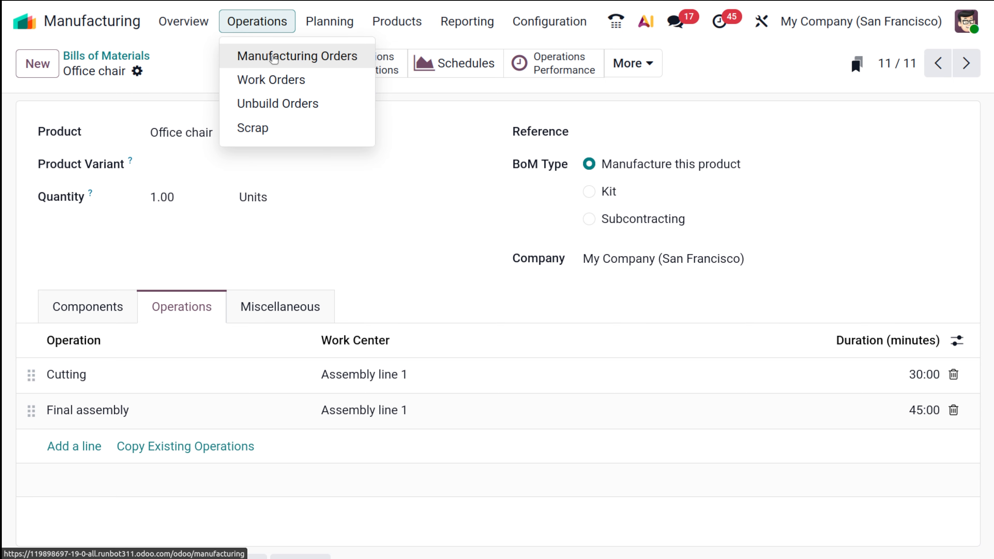
left_click(274, 58)
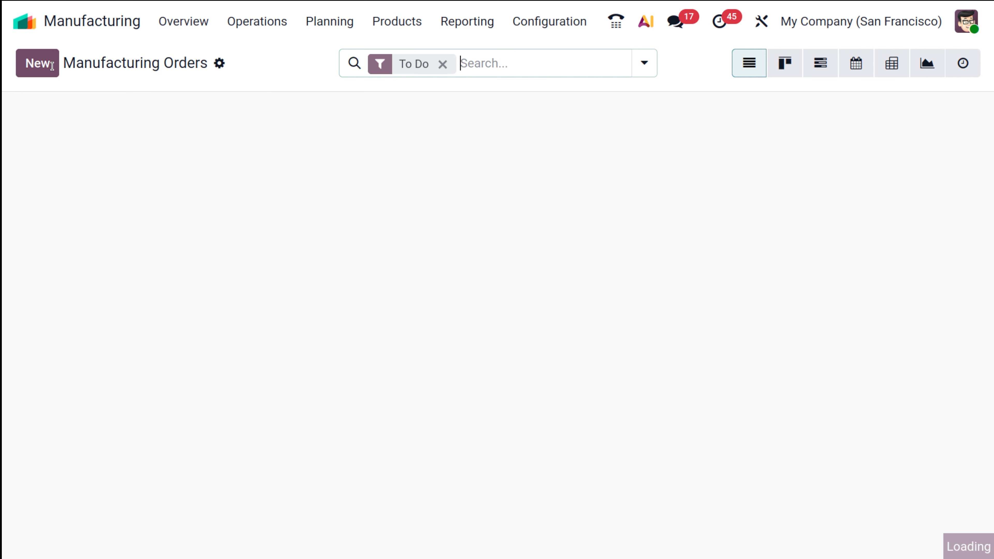
left_click(37, 64)
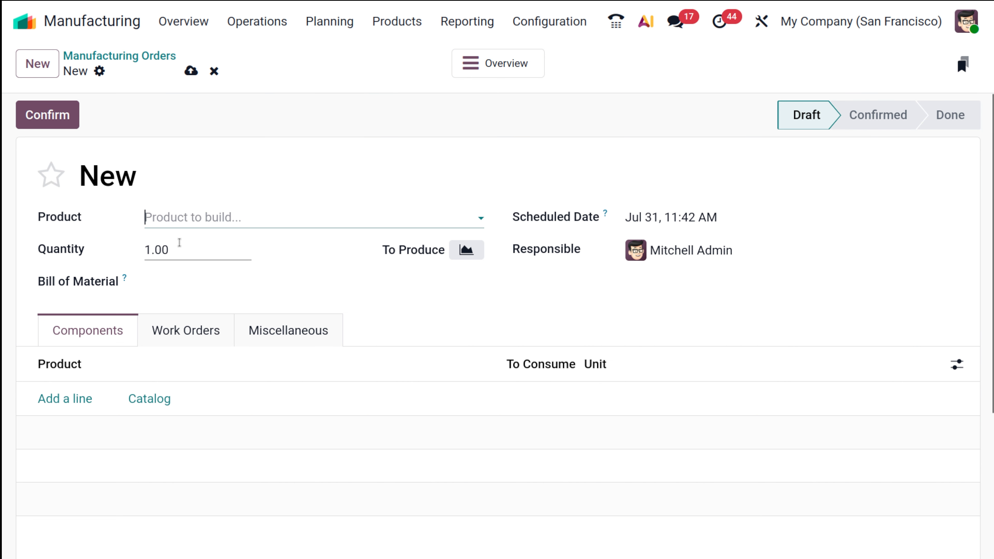
left_click(185, 218)
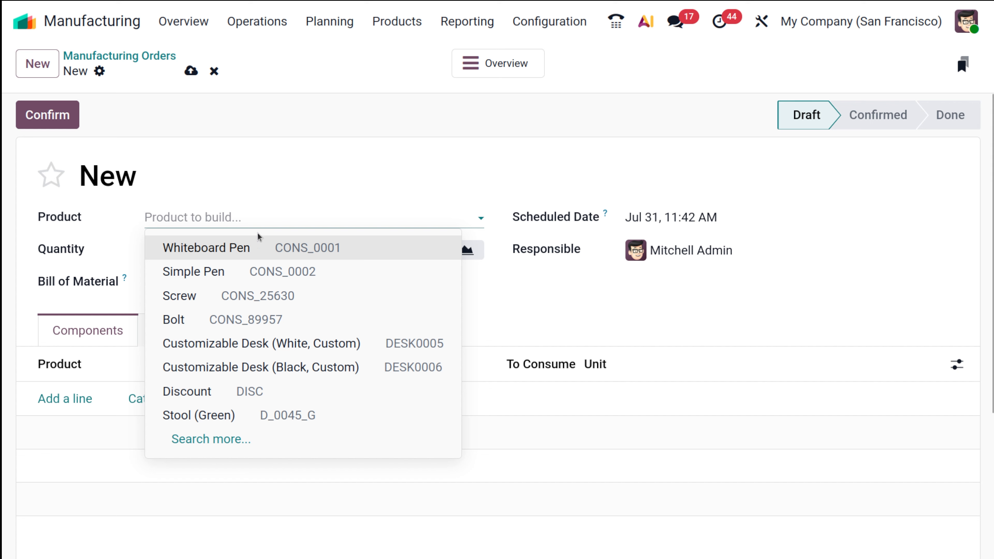
type("off")
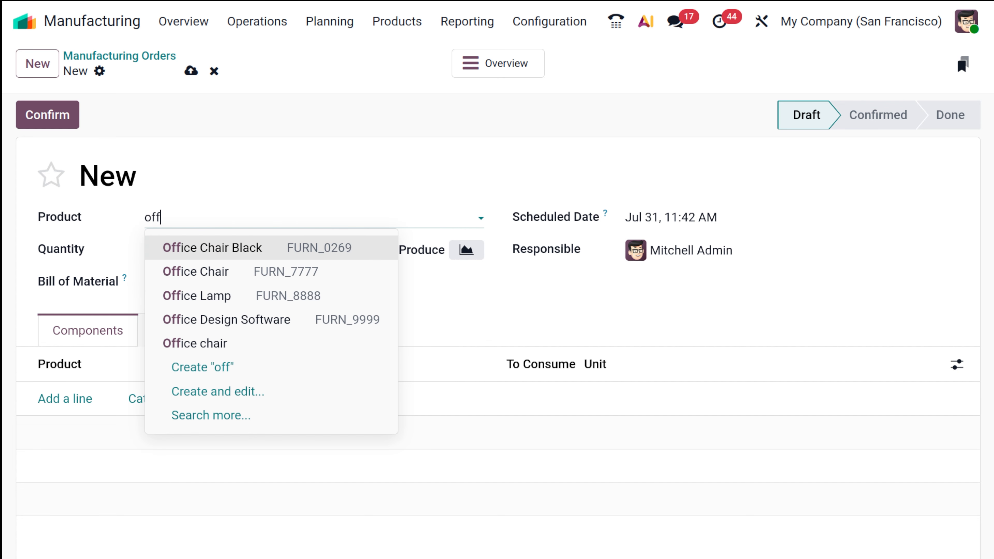
left_click(260, 353)
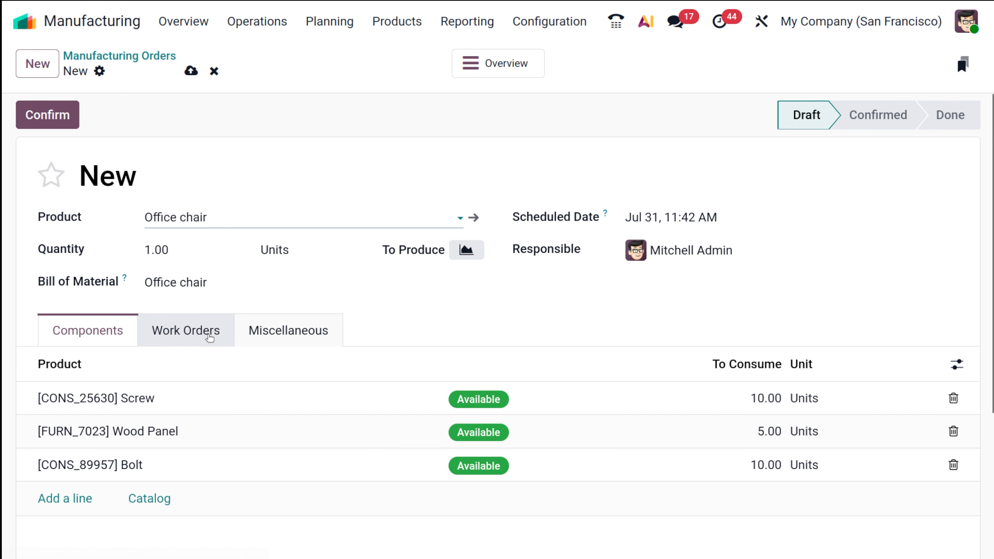
- Review the Office chair order's work orders and components, and save and confirm the manufacturing order
left_click(210, 337)
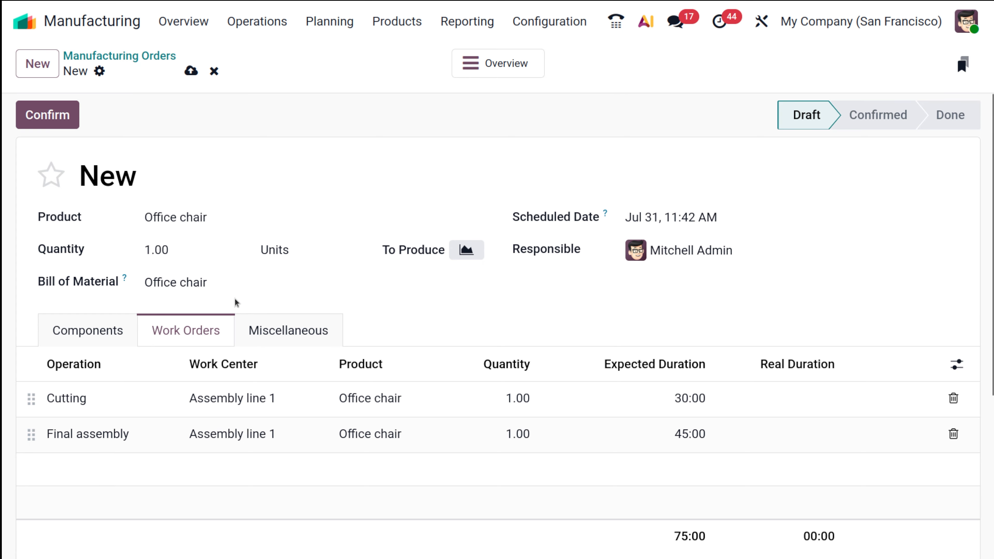
left_click(113, 329)
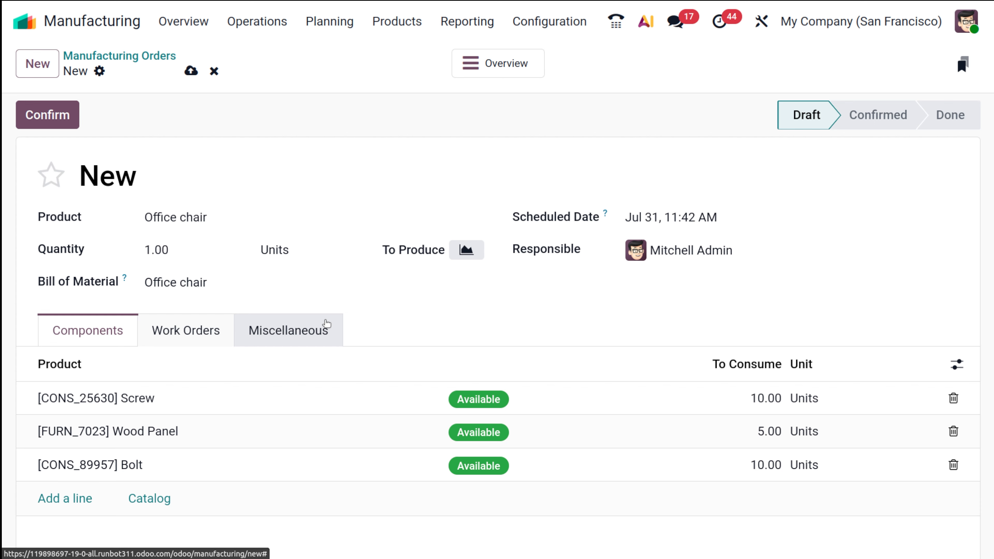
left_click(191, 71)
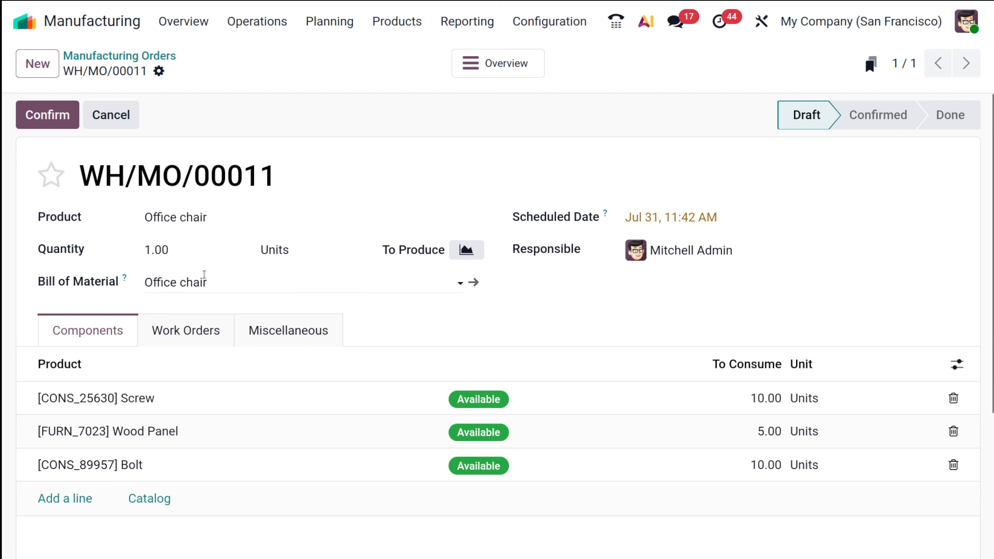
left_click(69, 124)
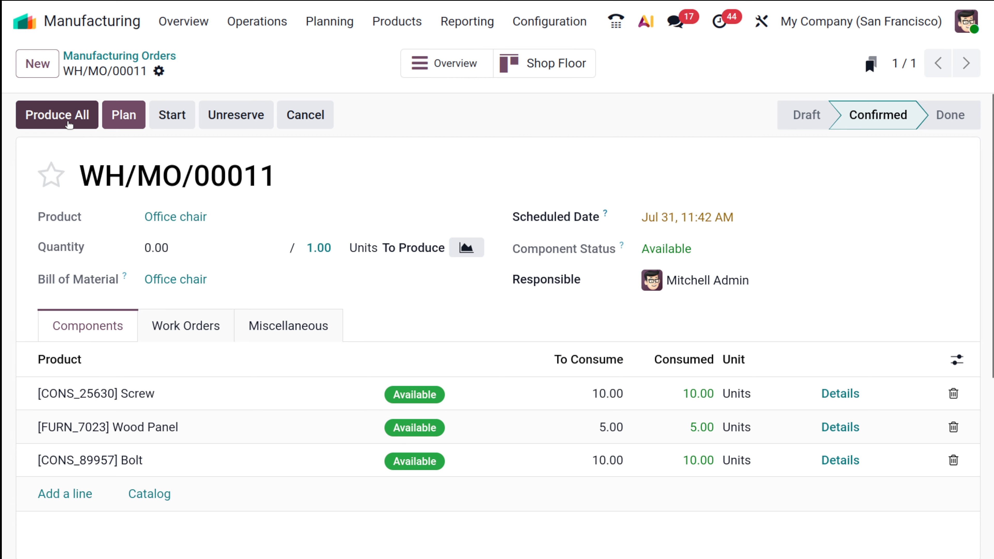
- Check the confirmed order's component lines and produce the full quantity of the Office chair order
scroll(474, 153, "down", 3)
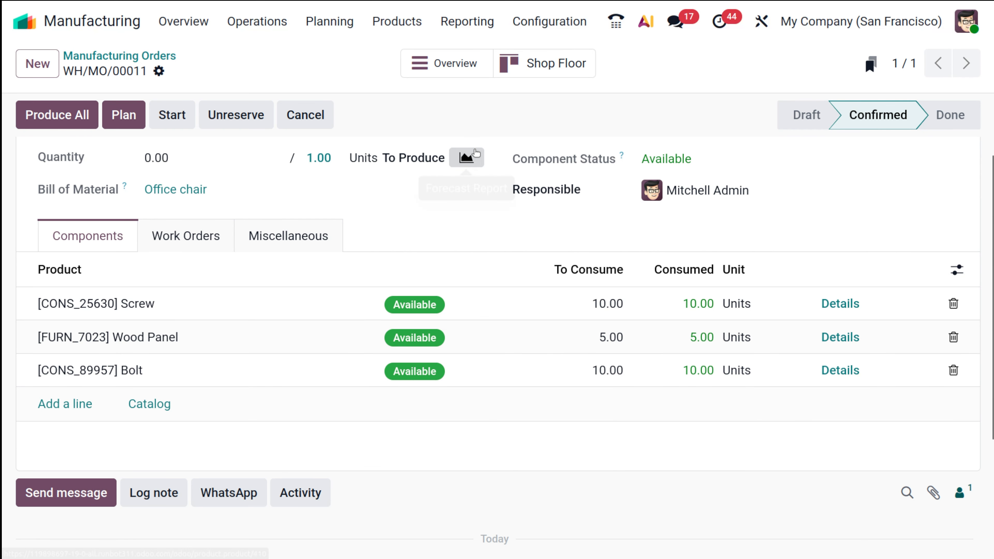
scroll(473, 152, "up", 3)
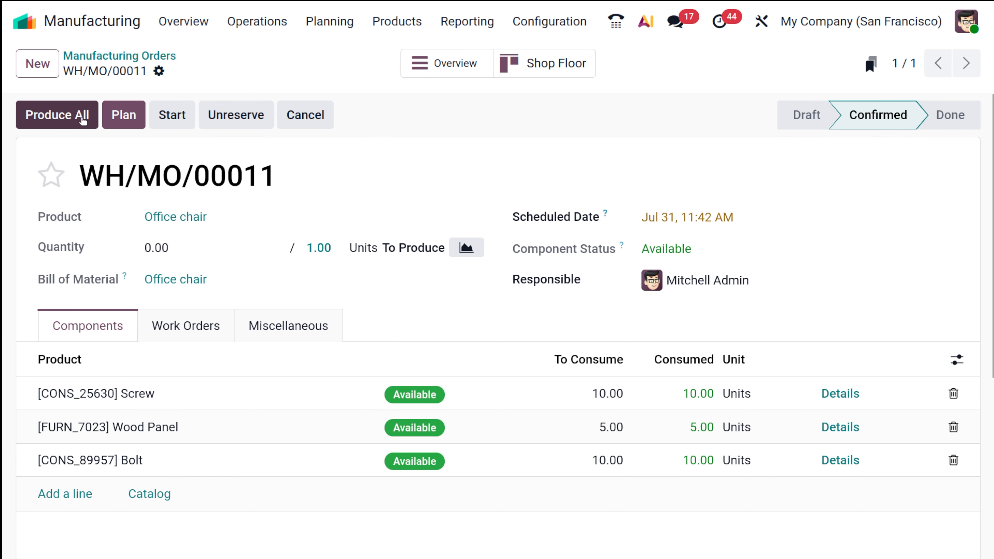
left_click(56, 114)
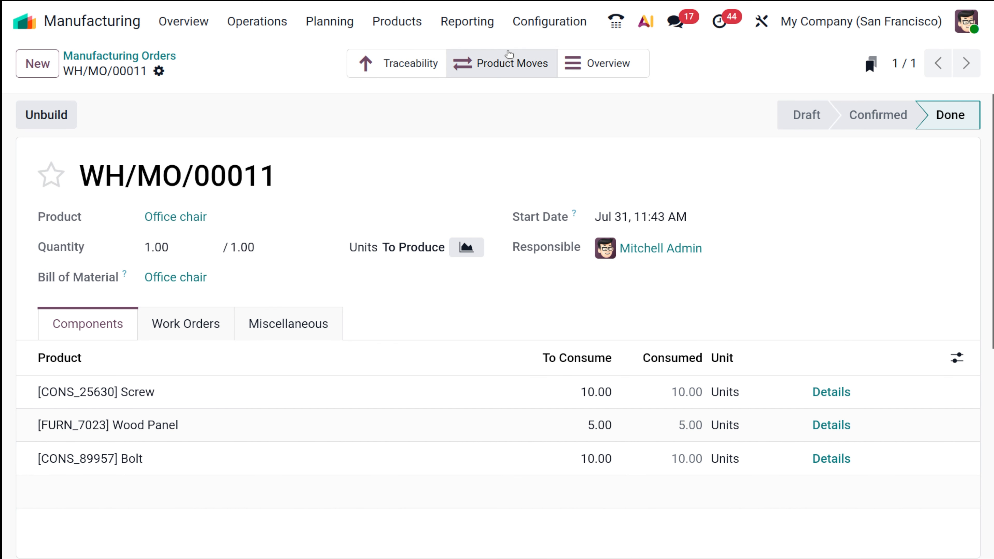
- Examine the completed Office chair order's overview, covering component costs, operation costs and cost totals, and return to the order
left_click(574, 66)
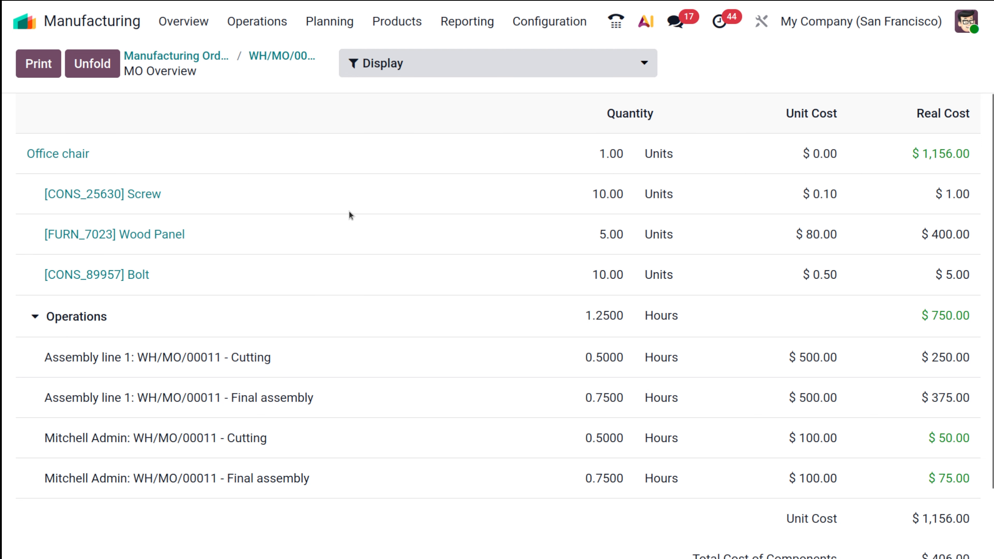
scroll(306, 328, "down", 2)
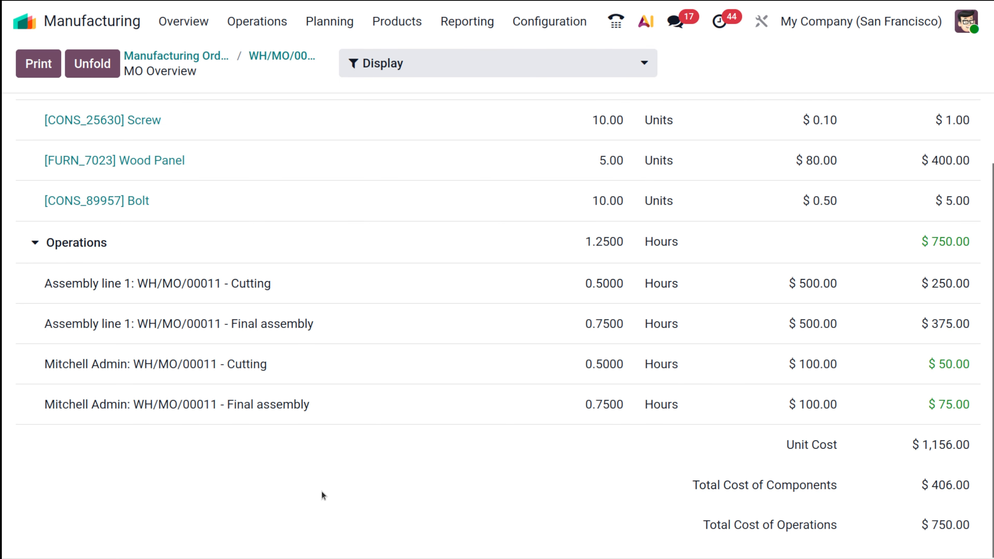
scroll(322, 494, "up", 2)
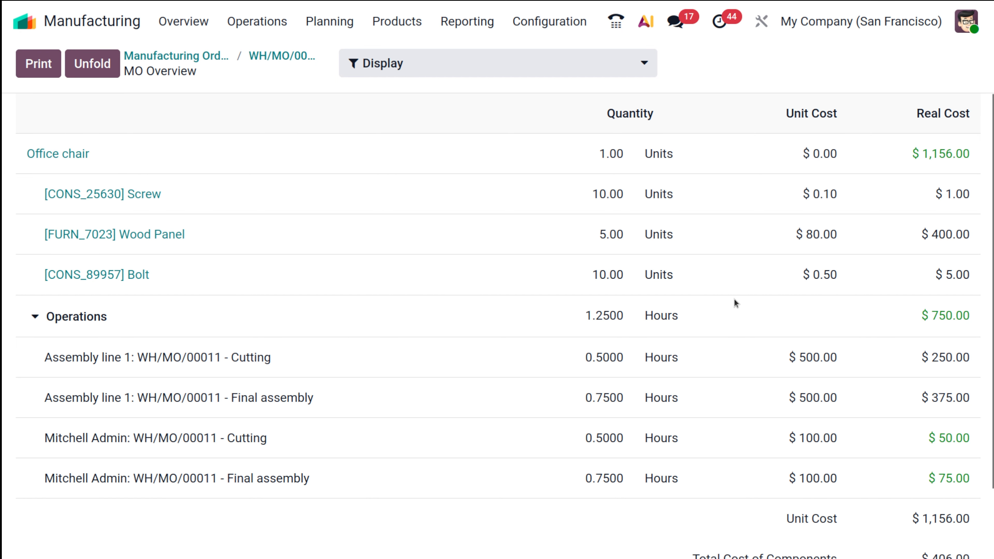
scroll(870, 346, "down", 2)
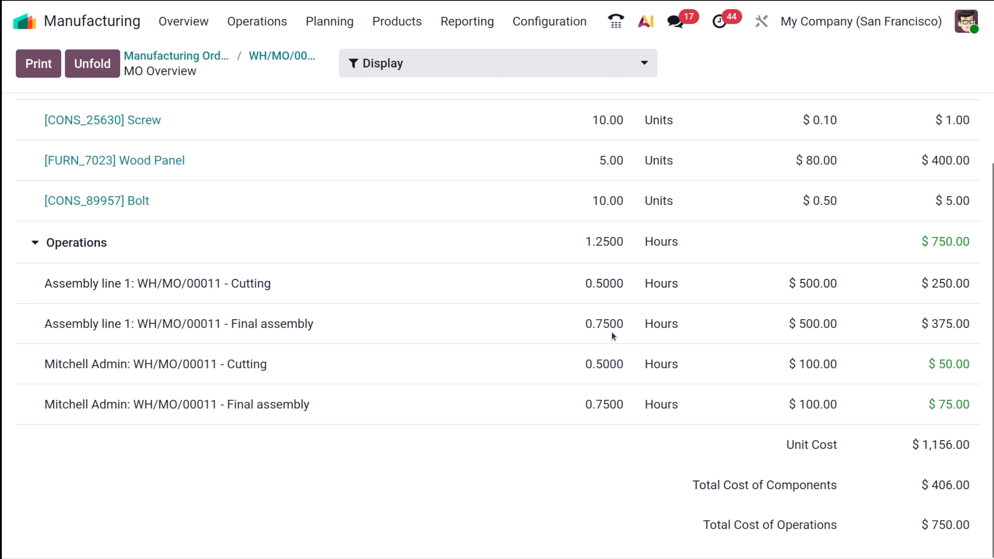
scroll(611, 332, "up", 2)
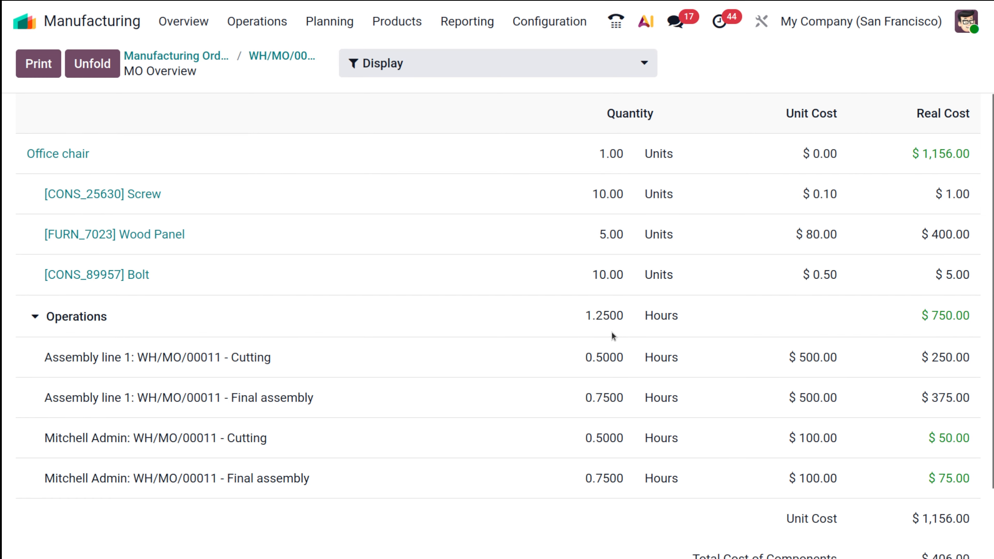
left_click(280, 59)
- Examine the Office chair order's product moves and its traceability report, and return to the order
left_click(543, 64)
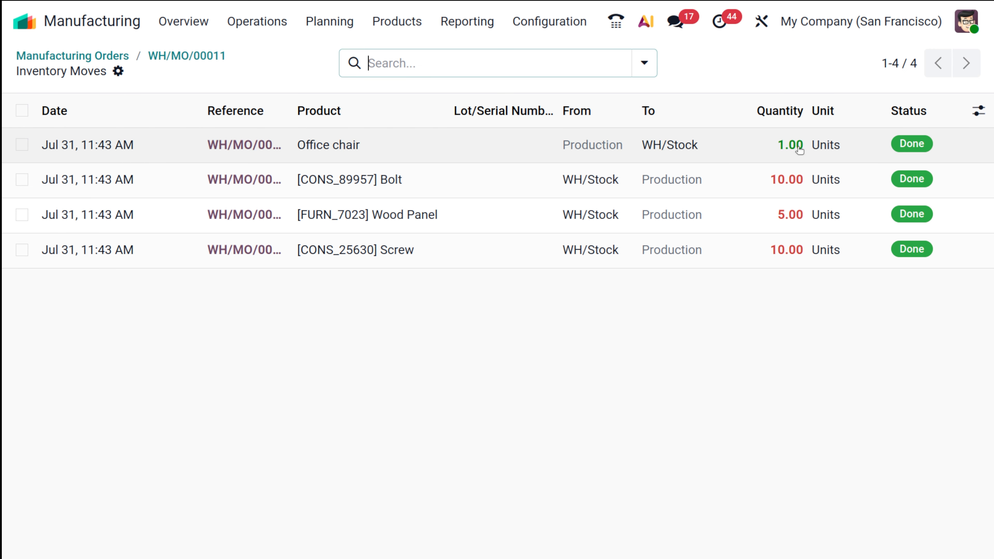
left_click(182, 56)
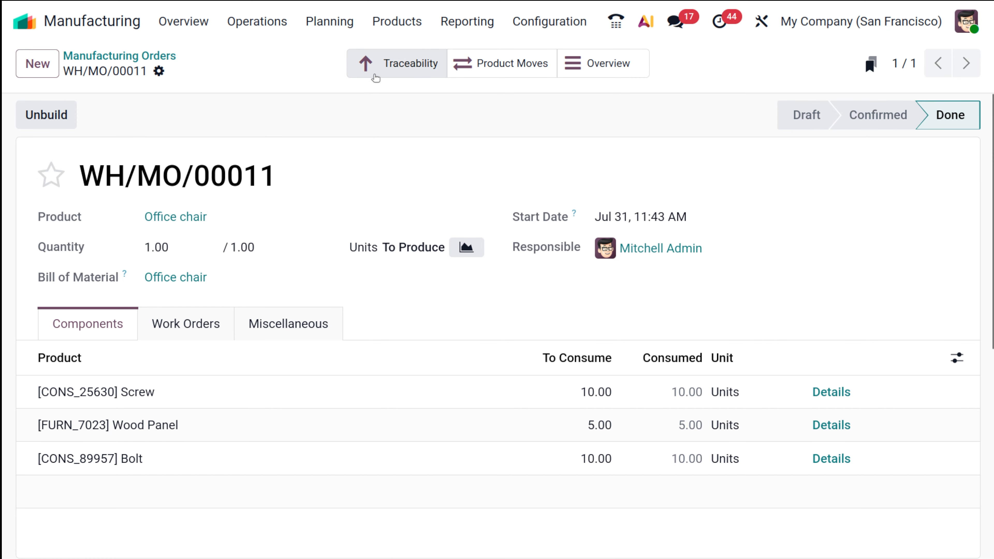
left_click(420, 64)
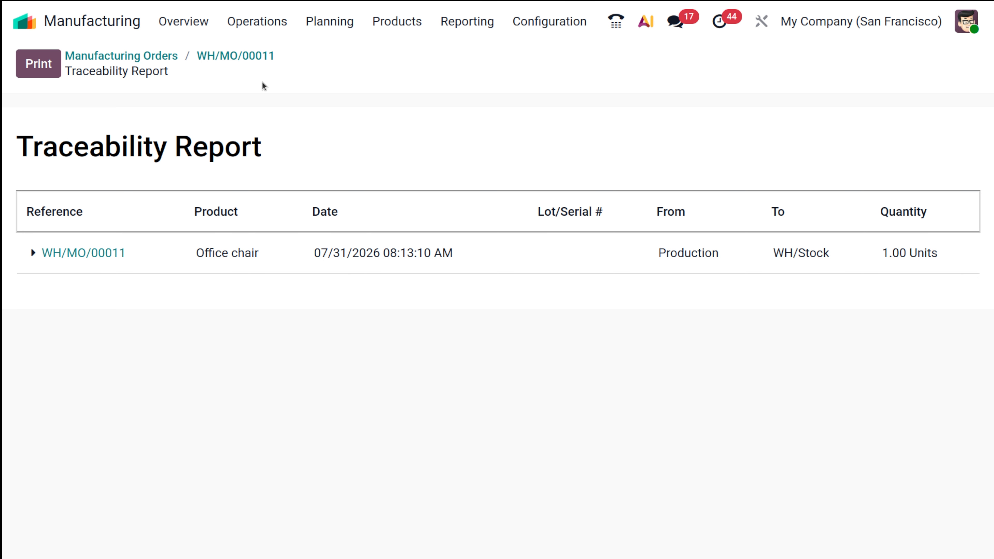
left_click(233, 58)
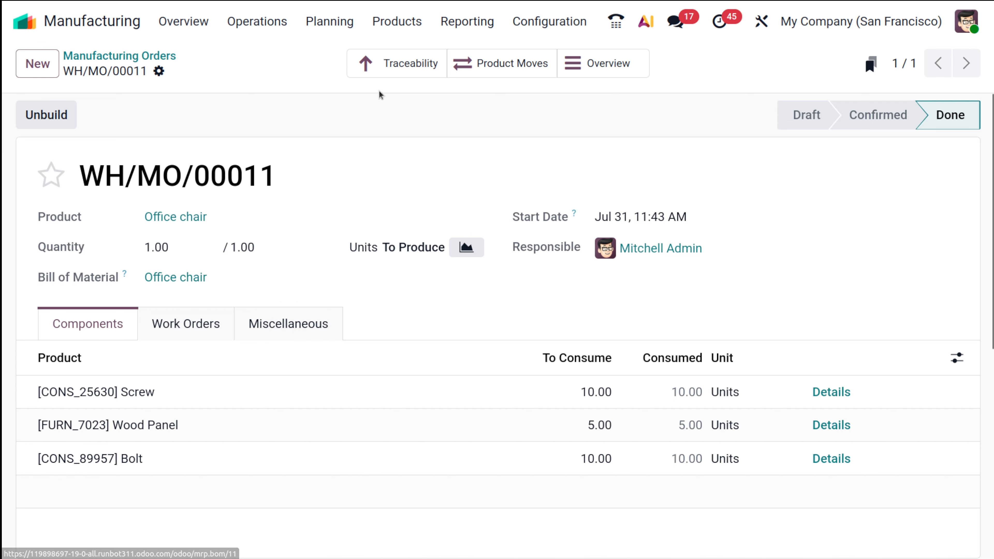
- Look over the completed Office chair order and go back to the list of manufacturing orders
scroll(333, 172, "down", 10)
scroll(333, 172, "up", 10)
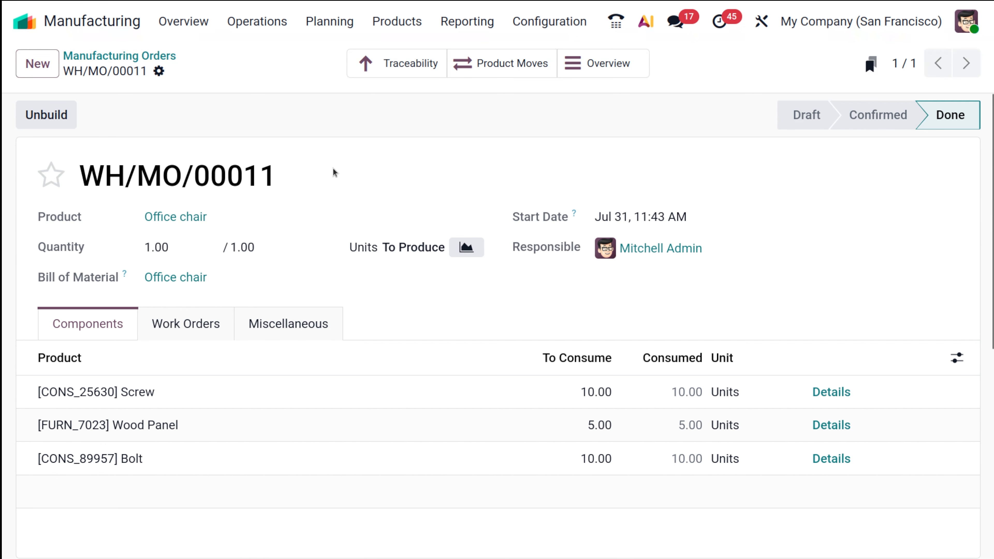
left_click(157, 56)
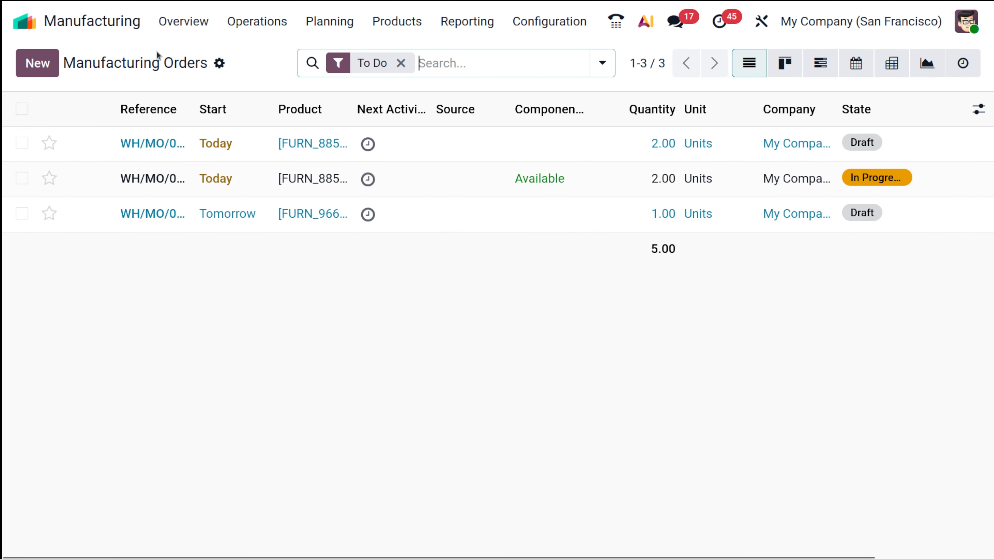